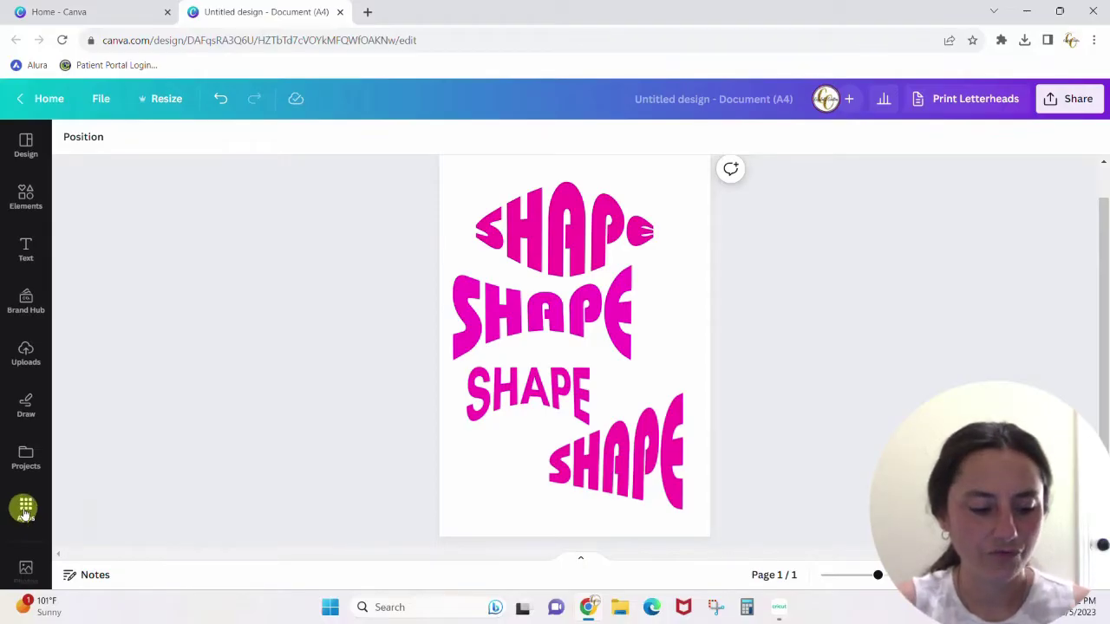
Step: Search the Canva apps for "typecraft" and open the TypeCraft app
left_click(24, 510)
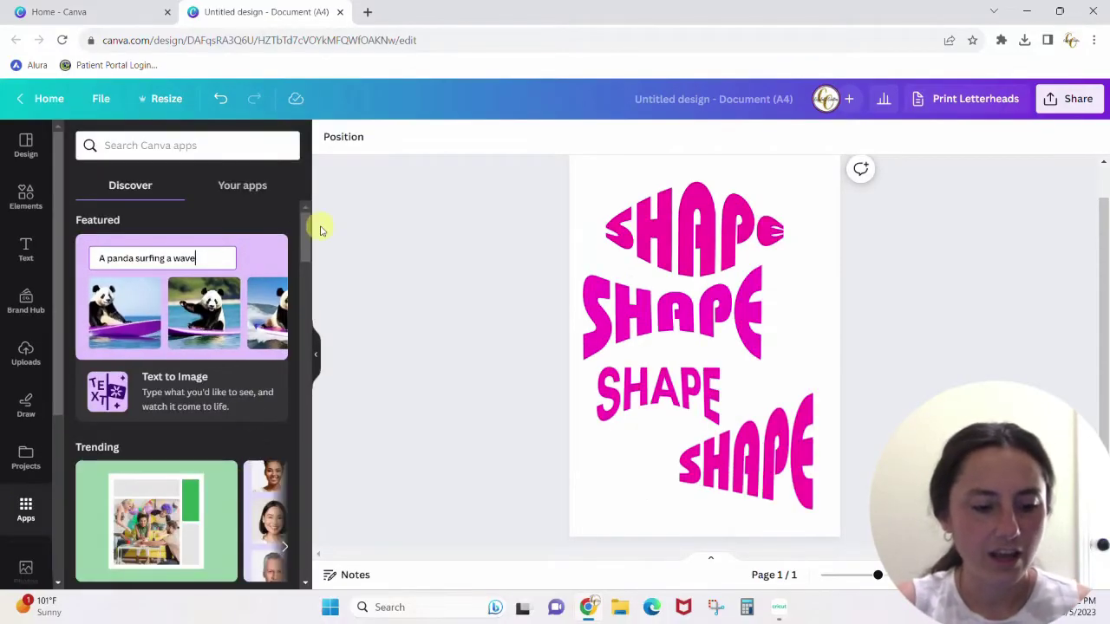
left_click_drag(308, 230, 324, 191)
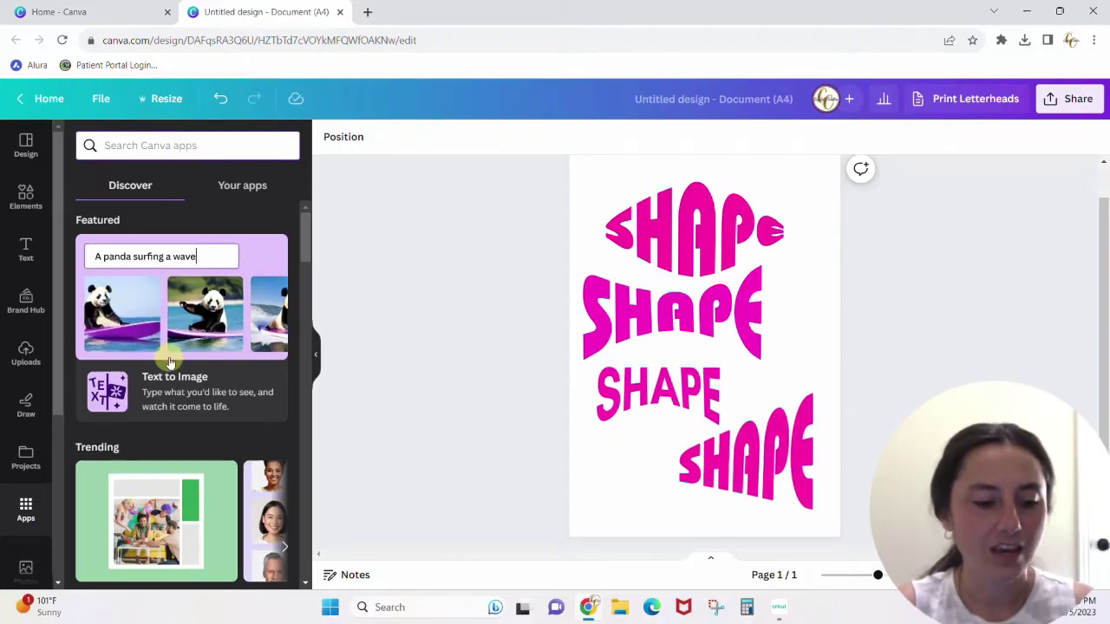
scroll(299, 236, "down", 2)
left_click_drag(309, 272, 307, 185)
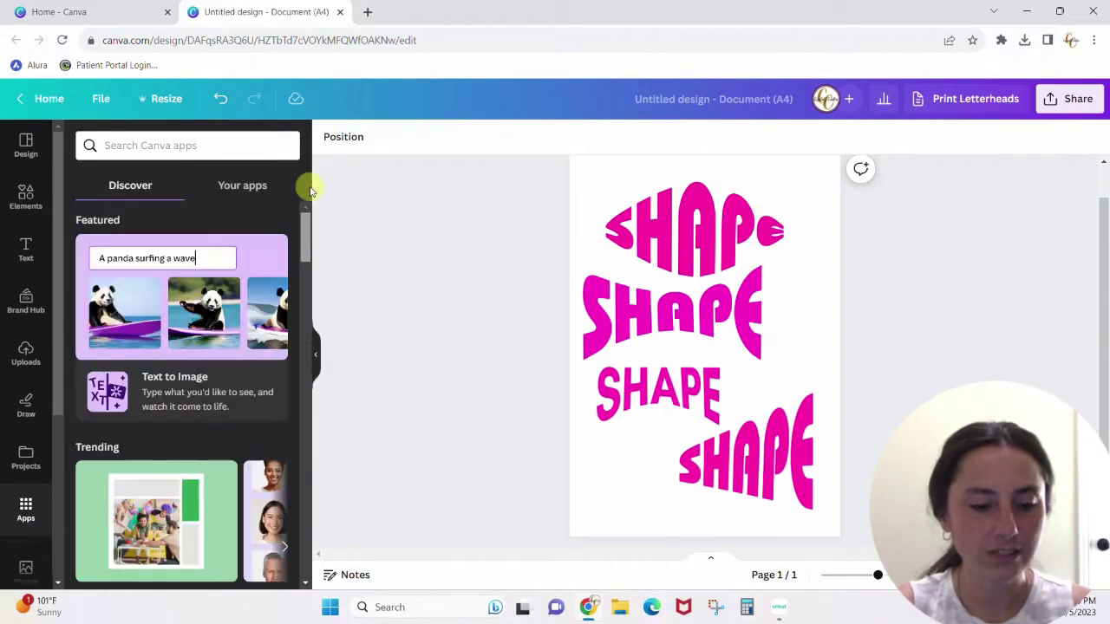
left_click(186, 145)
type("typecraft")
key("Return")
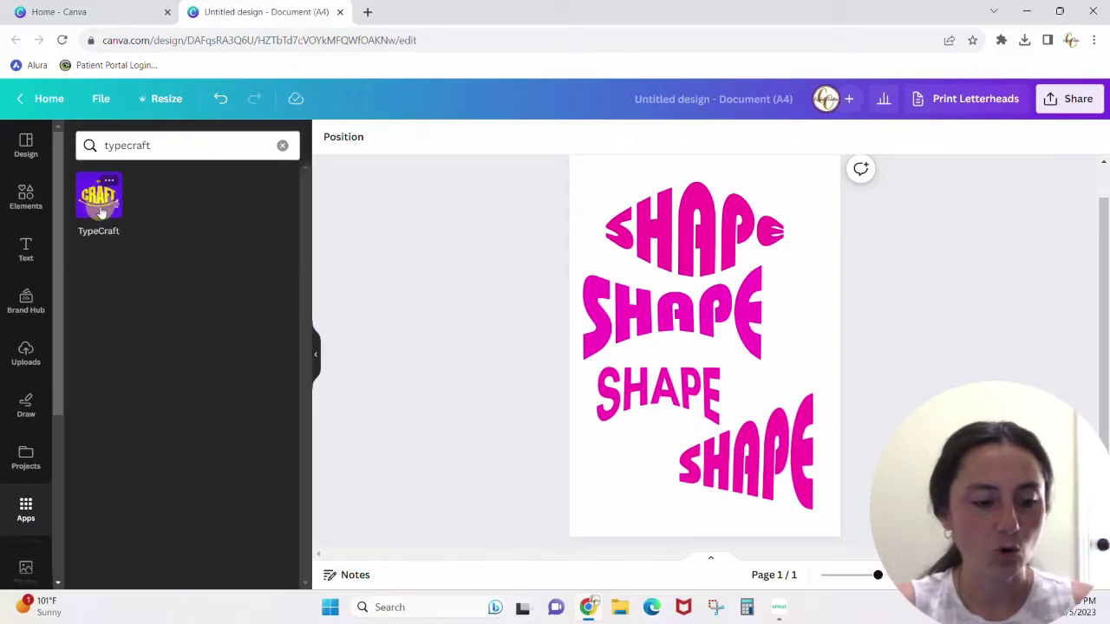
left_click(97, 207)
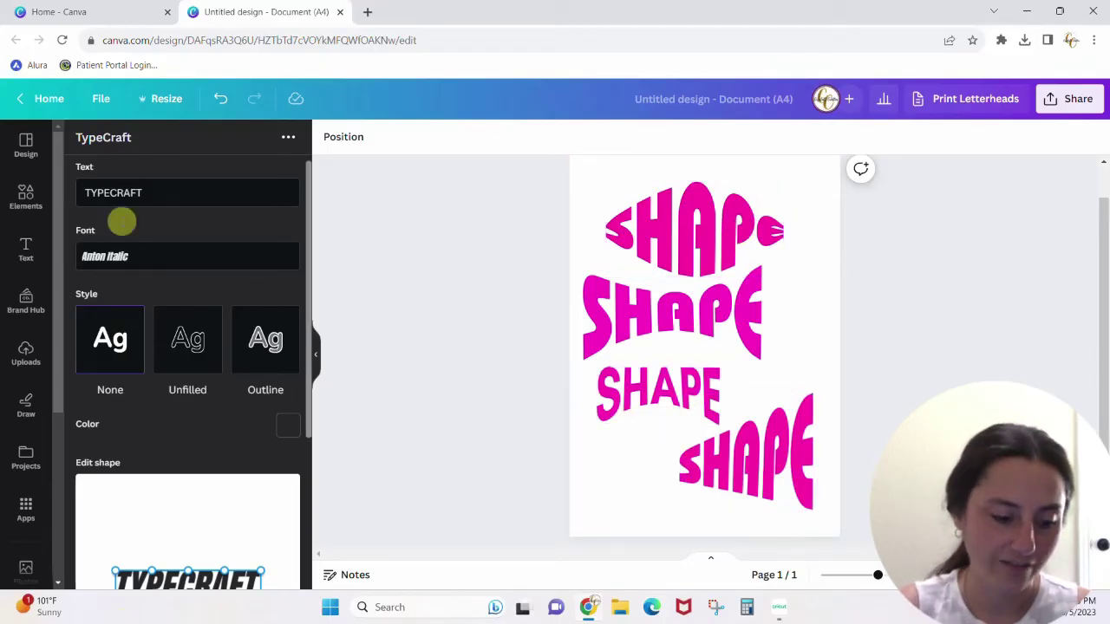
Step: Move the topmost SHAPE lettering slightly up and to the right, and add a blank second page to the document
left_click(716, 246)
mouse_move(715, 245)
left_mouse_down()
mouse_move(833, 272)
mouse_move(725, 239)
left_mouse_up()
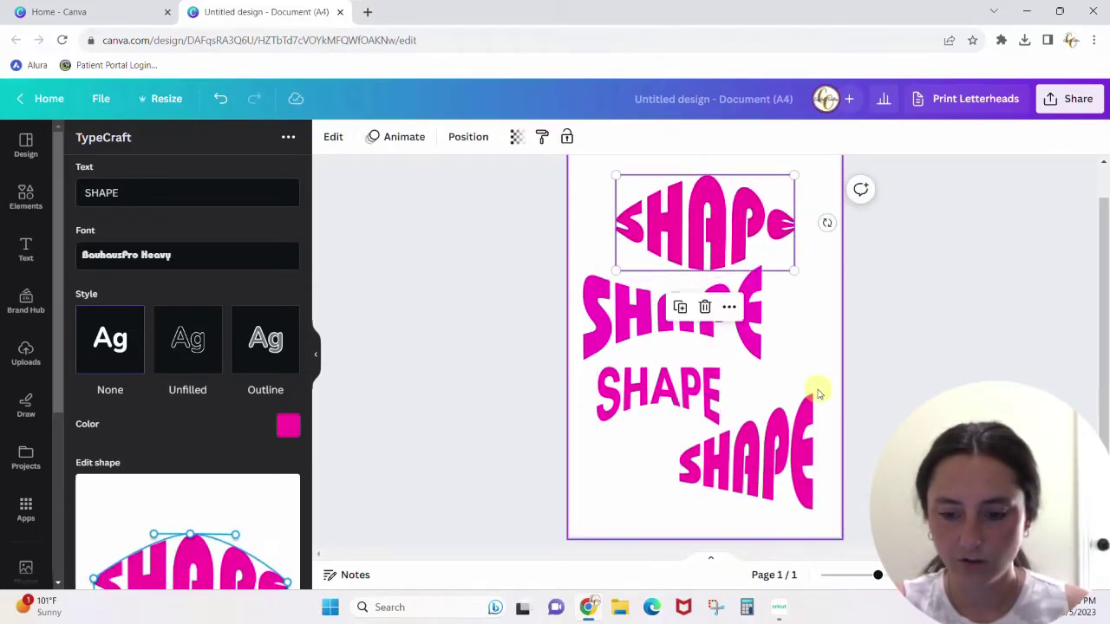
scroll(818, 388, "down", 1)
left_click(754, 511)
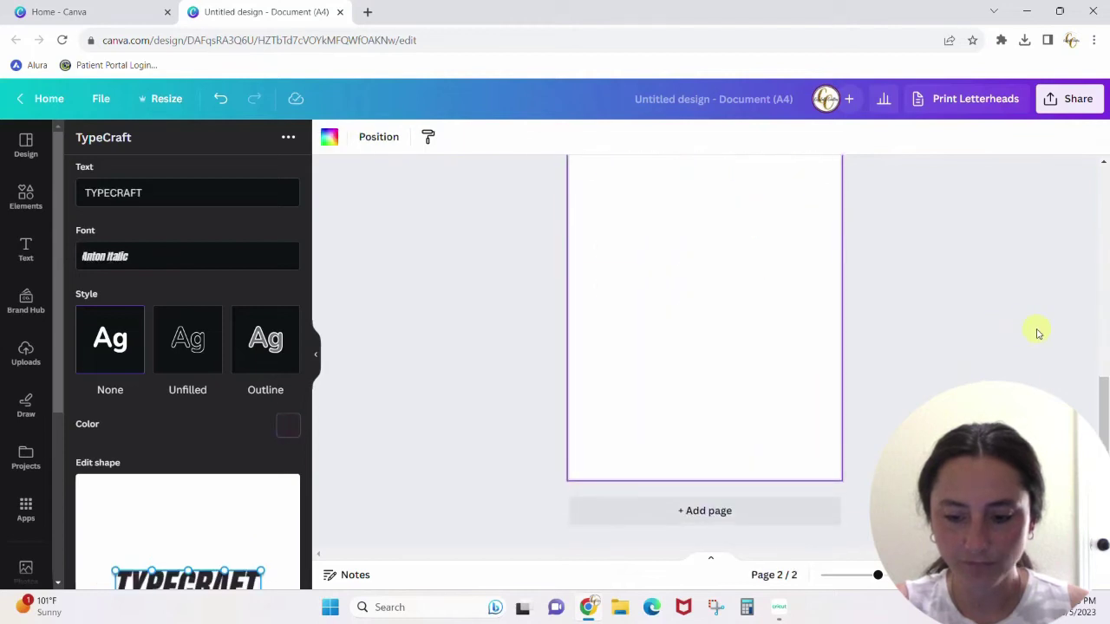
left_click_drag(1105, 422, 1106, 403)
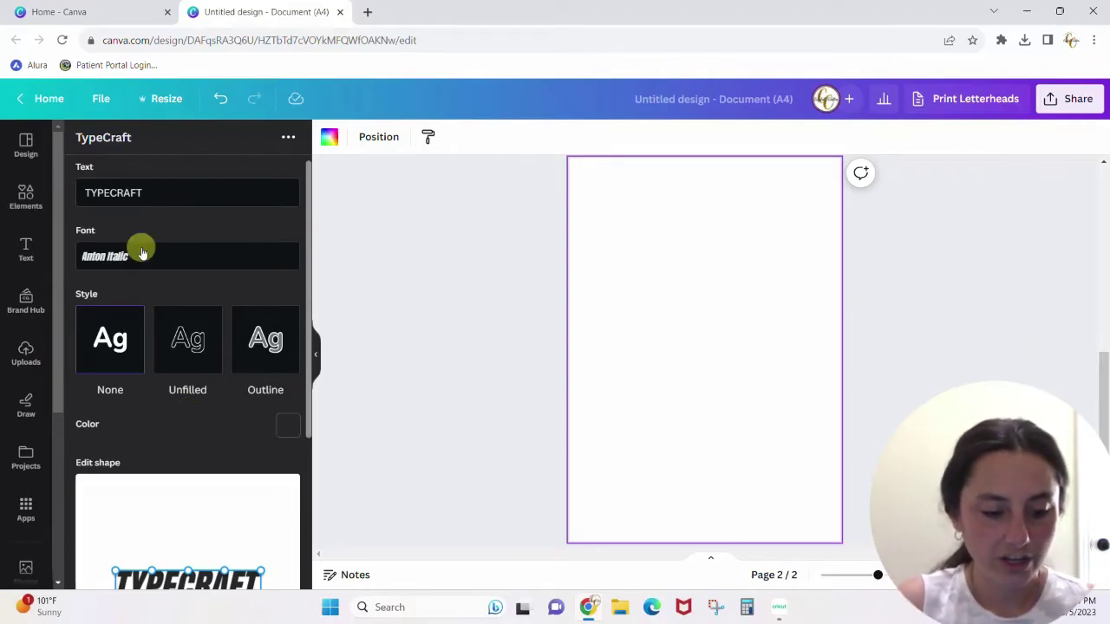
Step: Try flaring the four corners of the TYPECRAFT preview outward and bending its upper centre point, and reset the shape
left_click_drag(307, 286, 309, 367)
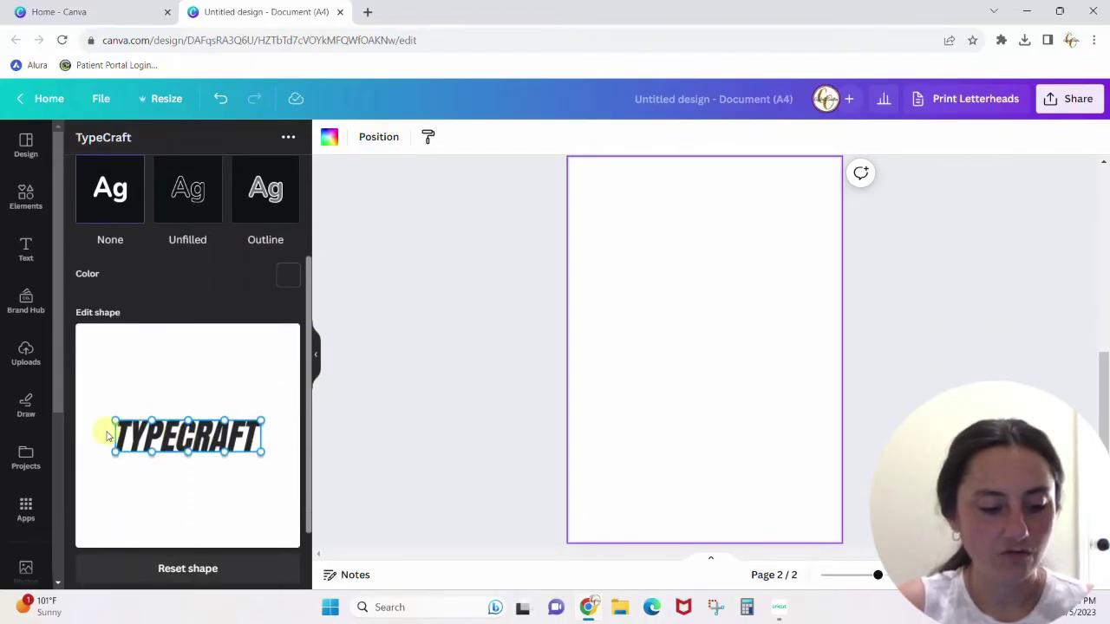
left_click_drag(116, 422, 115, 370)
left_click_drag(114, 453, 116, 512)
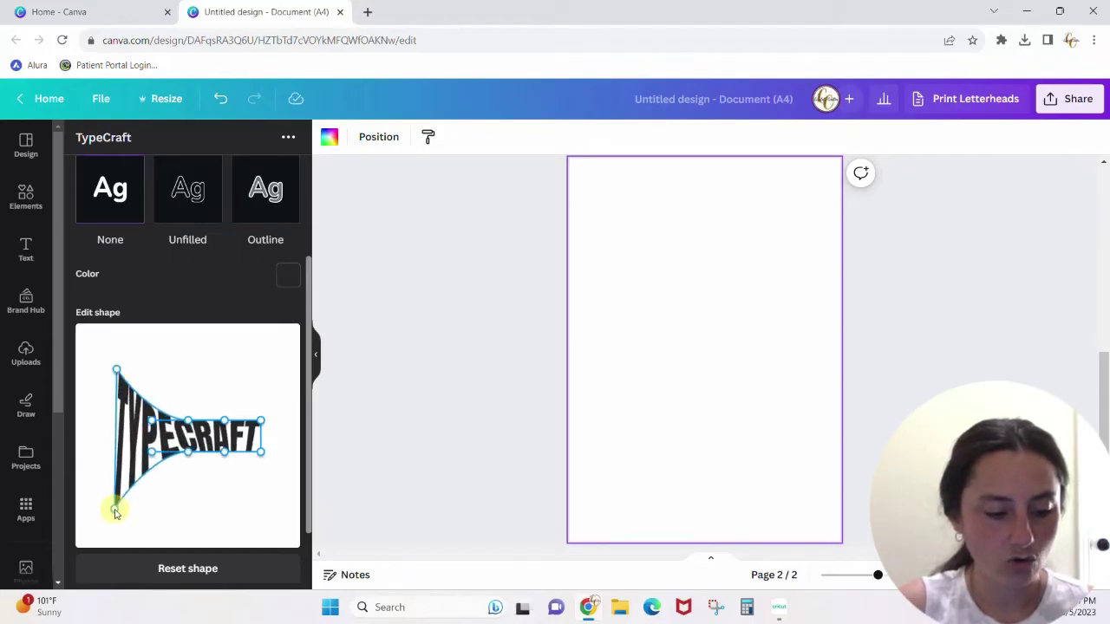
left_click_drag(260, 450, 266, 503)
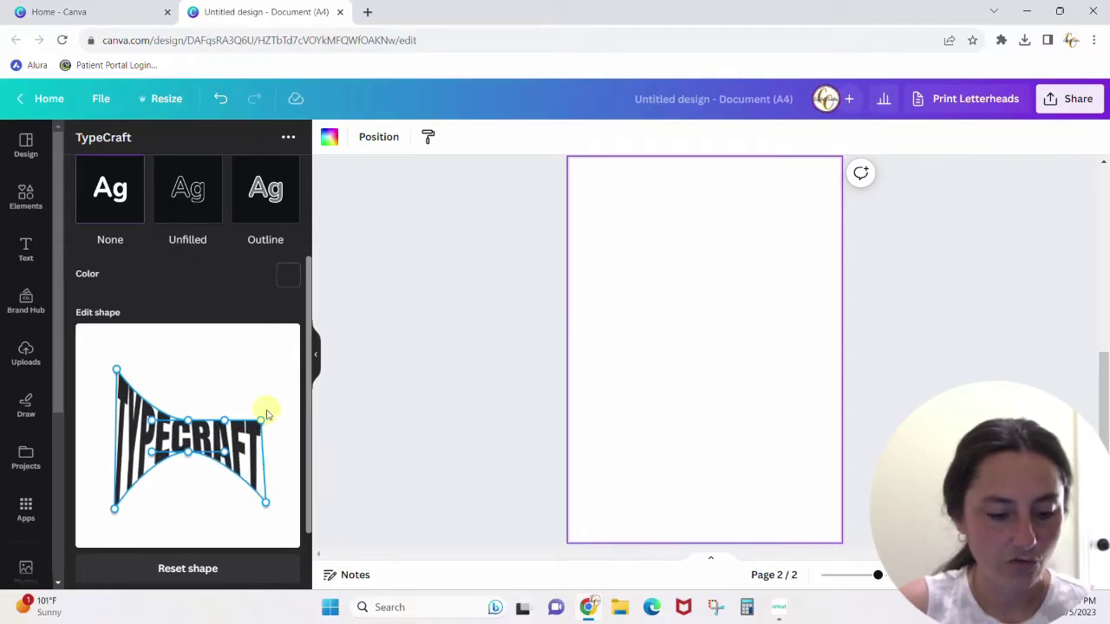
left_click_drag(262, 424, 266, 379)
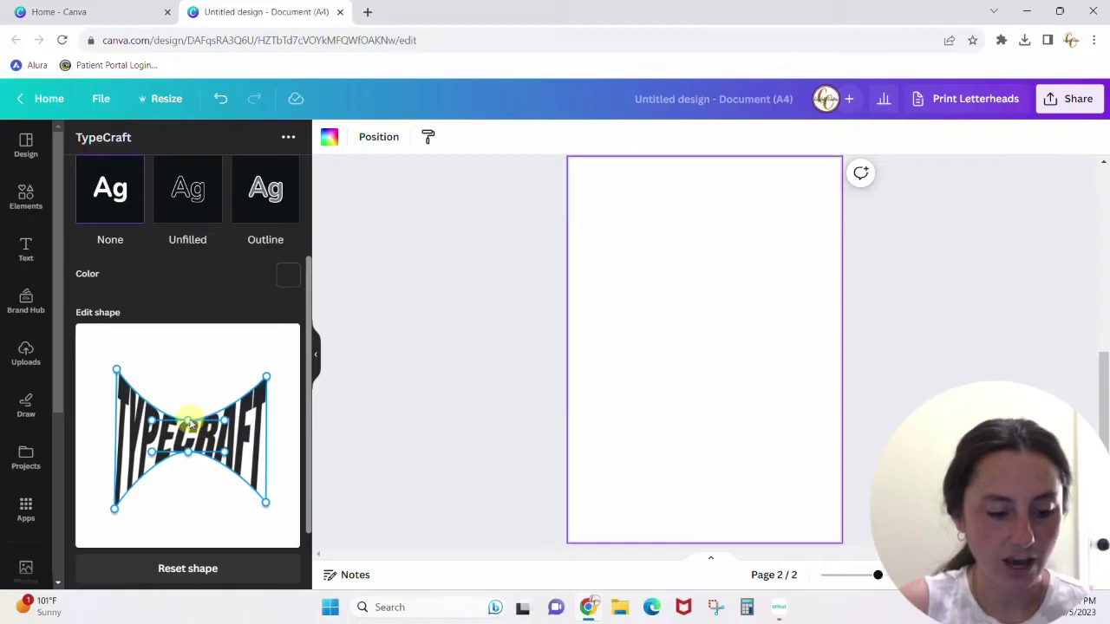
left_click_drag(189, 423, 162, 338)
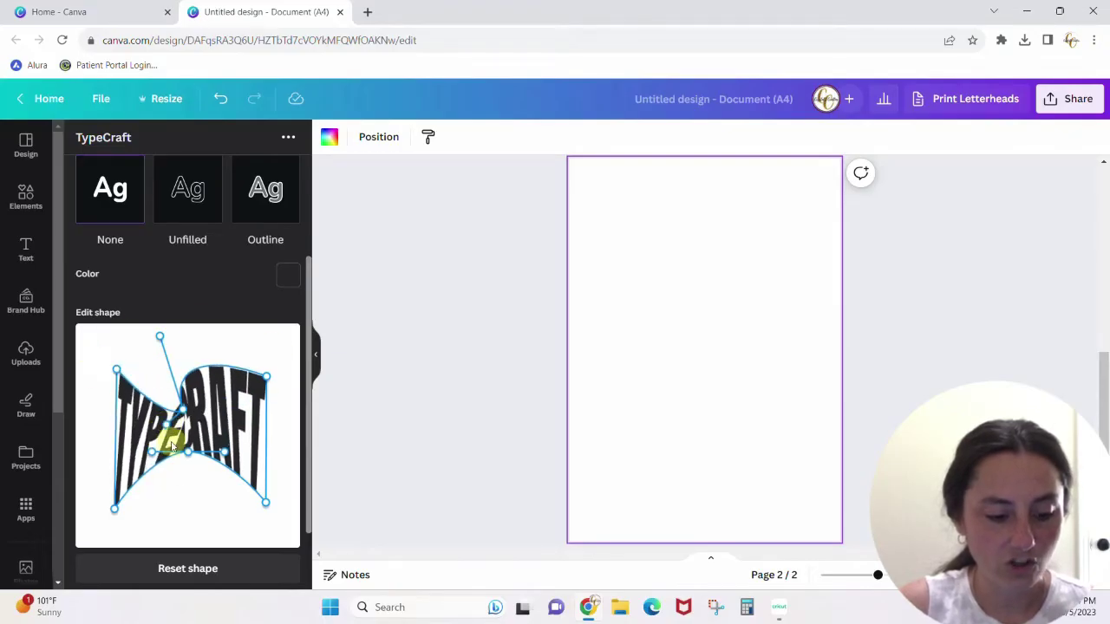
left_click(178, 571)
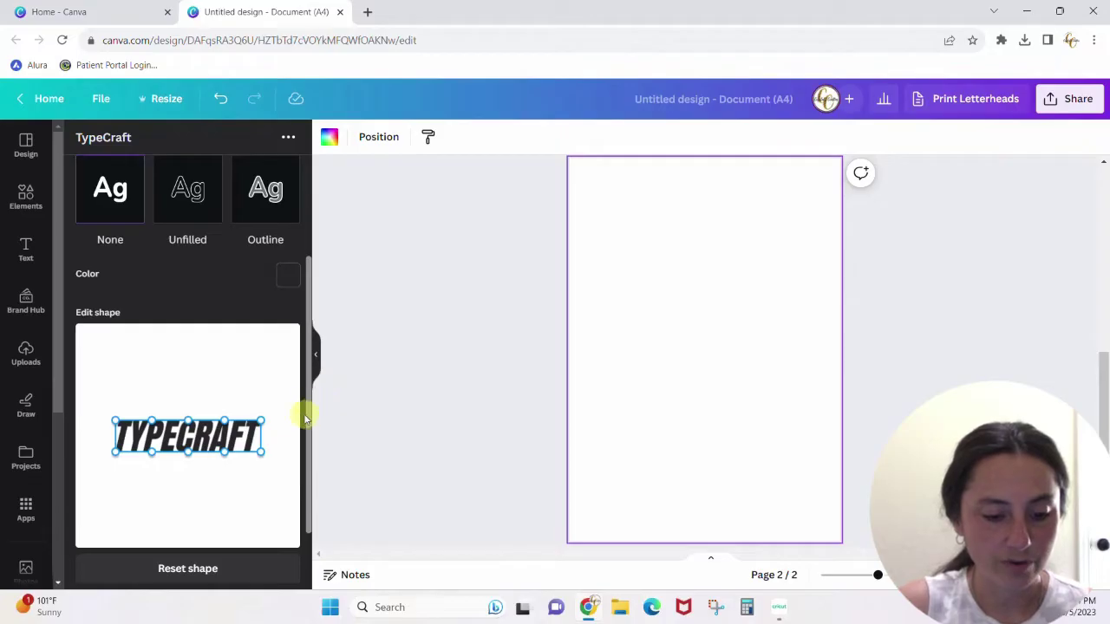
Step: Replace the TypeCraft text with SAMPLE in capital letters
left_click_drag(311, 414, 321, 273)
left_click(185, 194)
key("BackSpace")
key("BackSpace")
key("BackSpace")
key("BackSpace")
key("BackSpace")
key("BackSpace")
key("BackSpace")
key("BackSpace")
key("BackSpace")
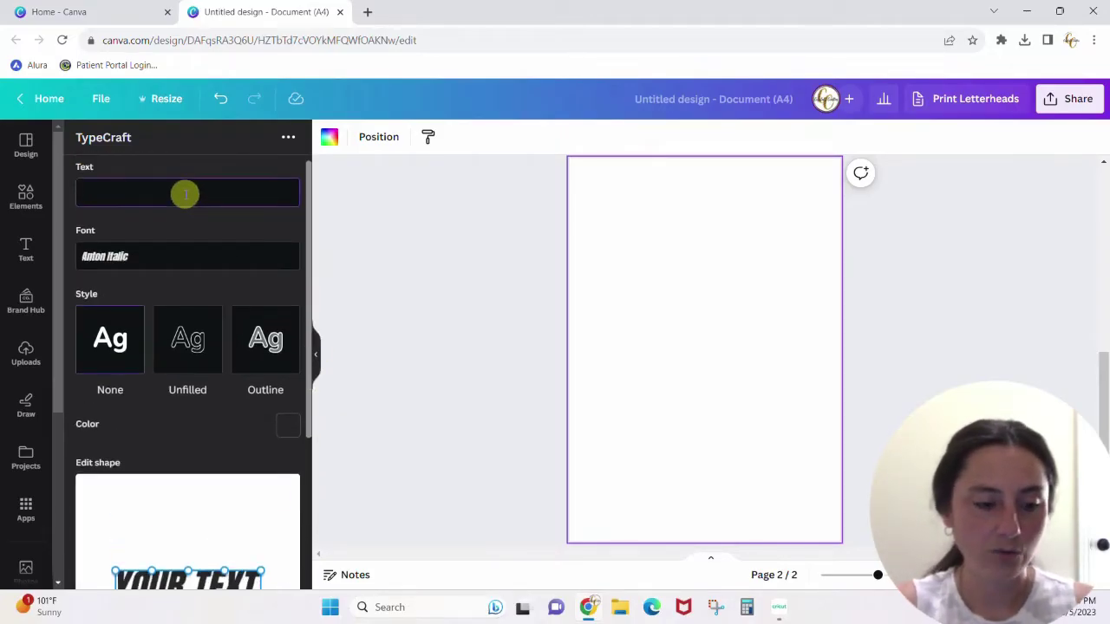
type("sample")
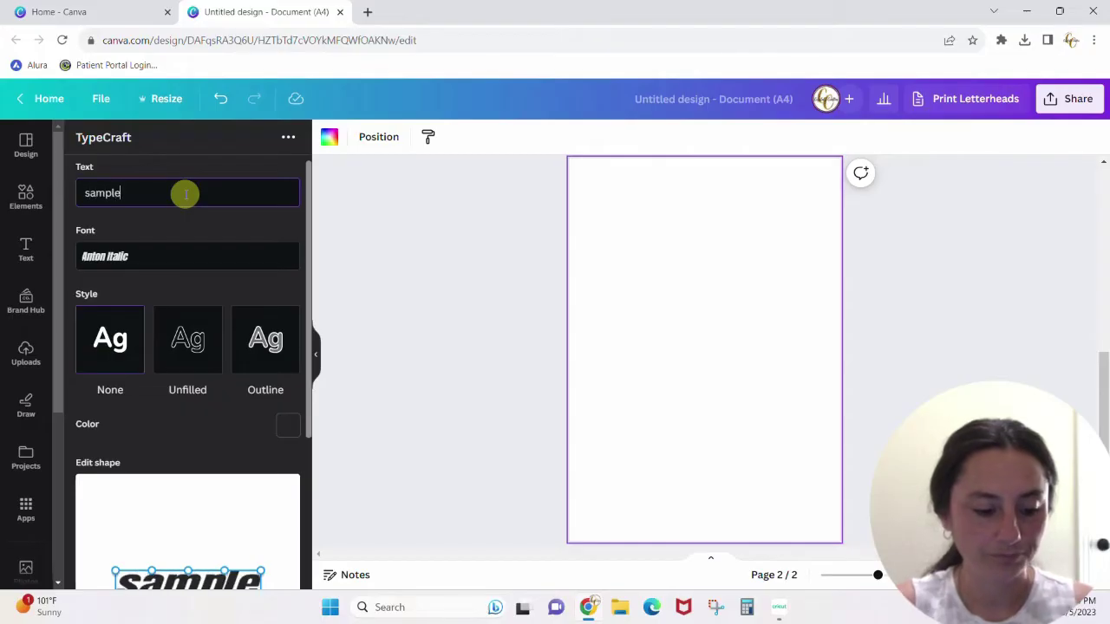
key("BackSpace")
key("BackSpace")
key("BackSpace")
key("BackSpace")
key("BackSpace")
key("BackSpace")
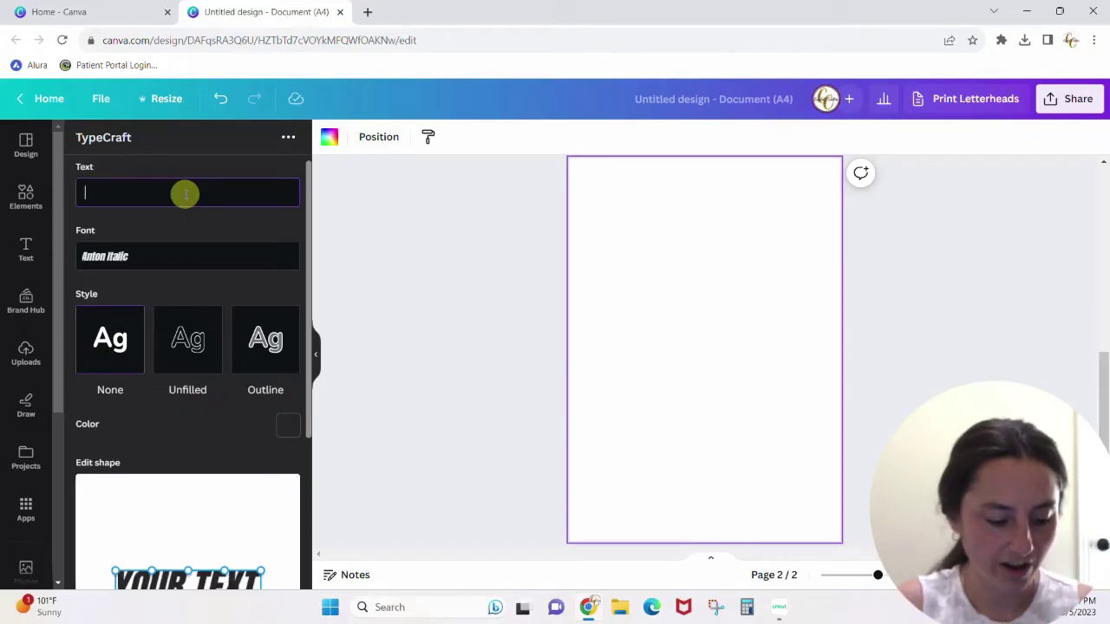
key("Caps_Lock")
type("SAMPLE")
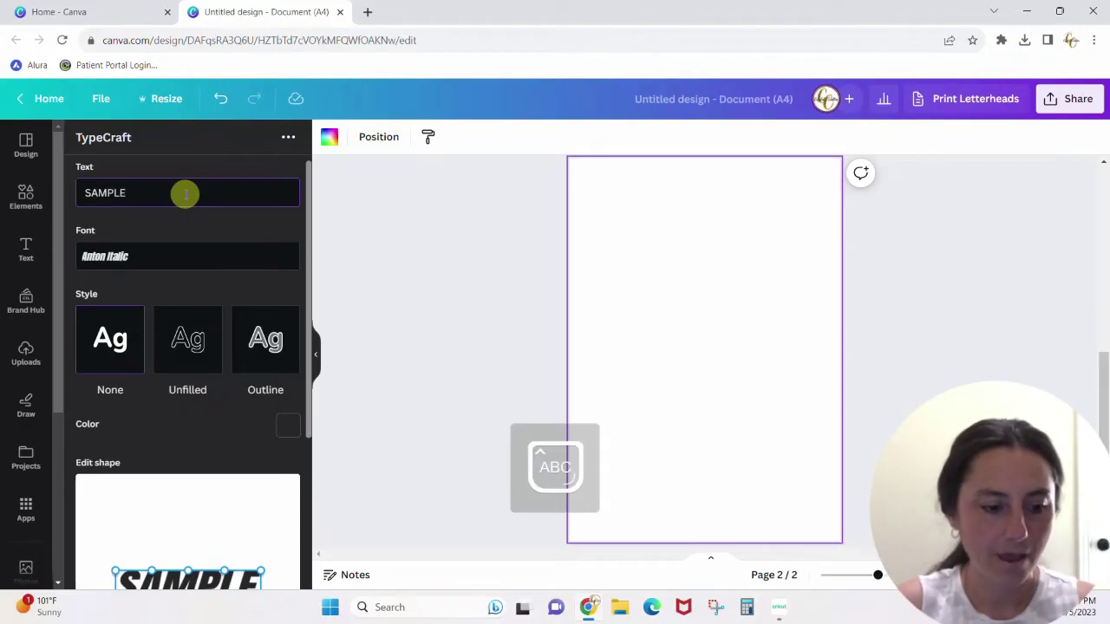
Step: Browse the available TypeCraft fonts and set the SAMPLE lettering to BauhausPro Bold
left_click(173, 250)
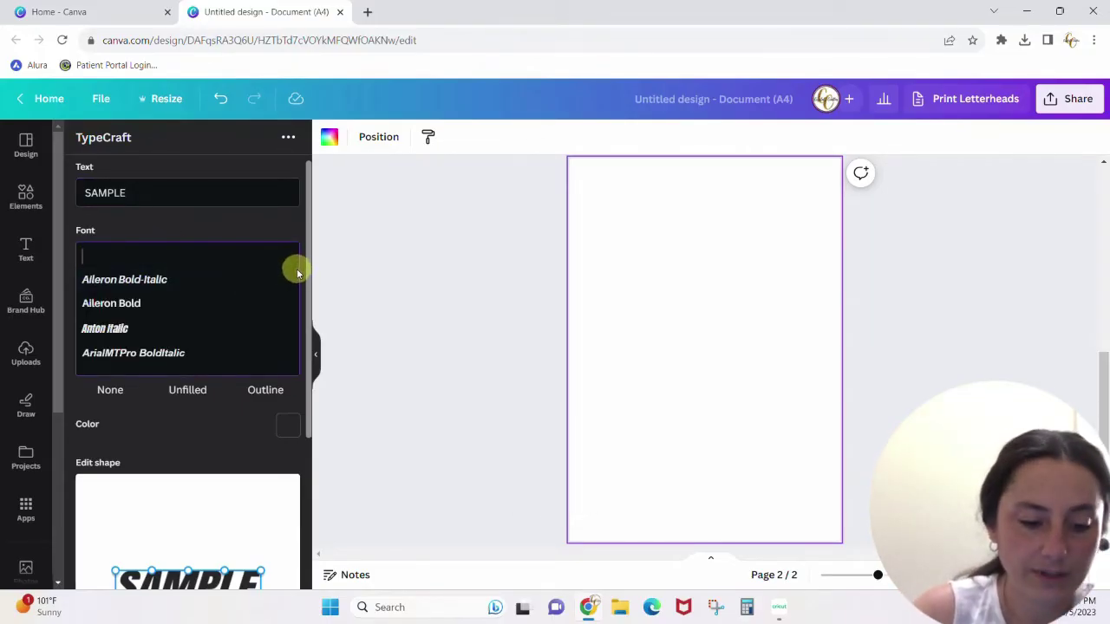
left_click_drag(297, 274, 297, 293)
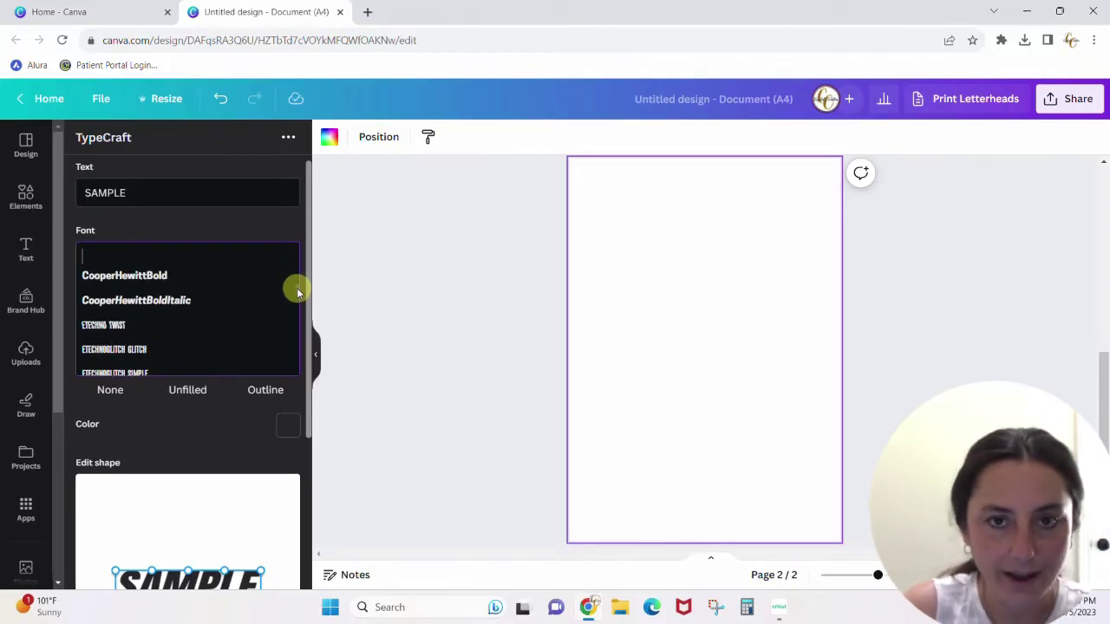
left_click_drag(298, 293, 300, 267)
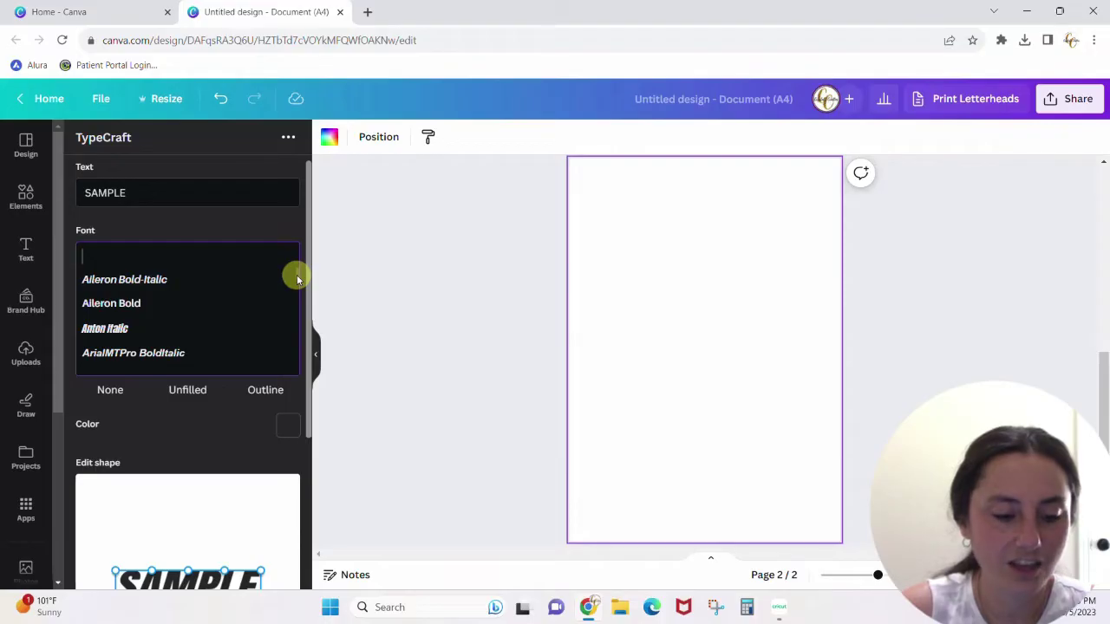
scroll(297, 279, "down", 2)
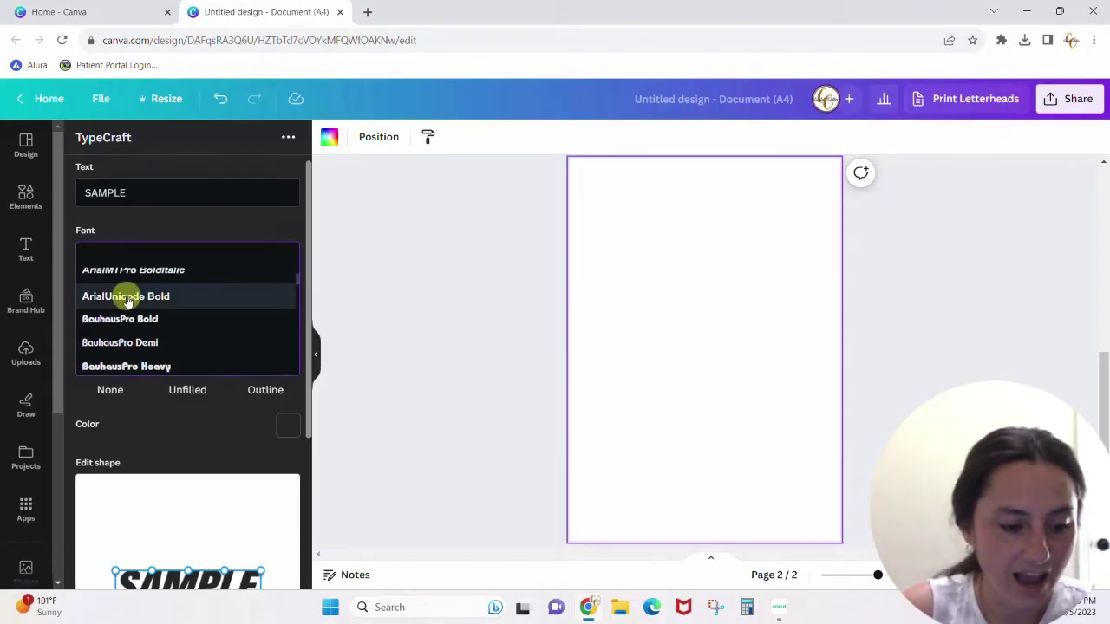
left_click(100, 320)
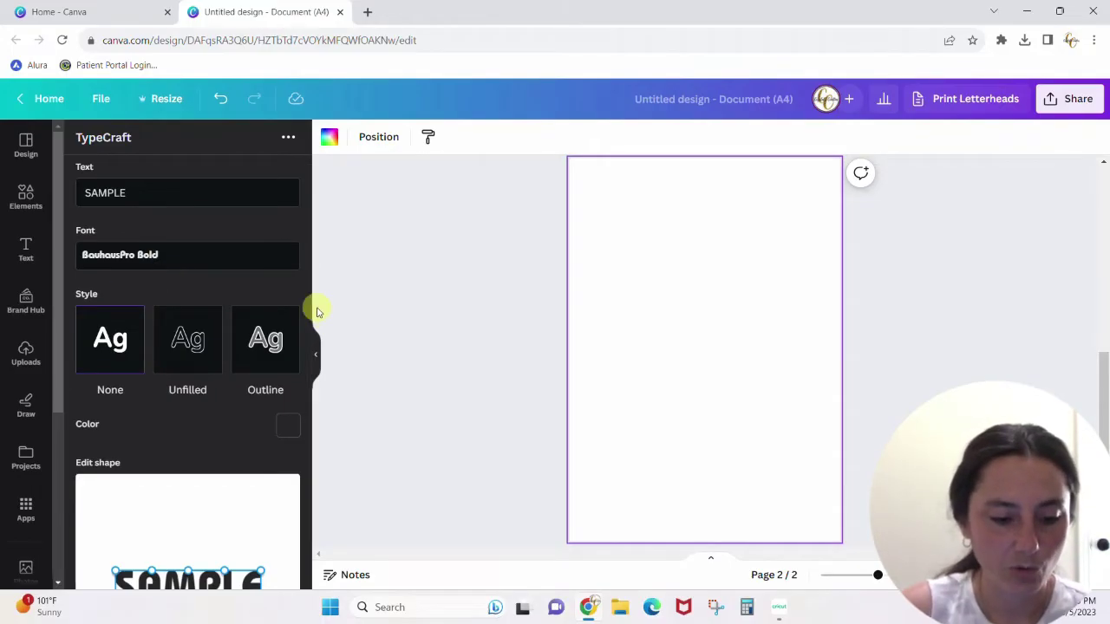
Step: Preview the Unfilled style on the SAMPLE lettering and apply the Outline style instead
scroll(302, 351, "down", 1)
scroll(302, 355, "down", 1)
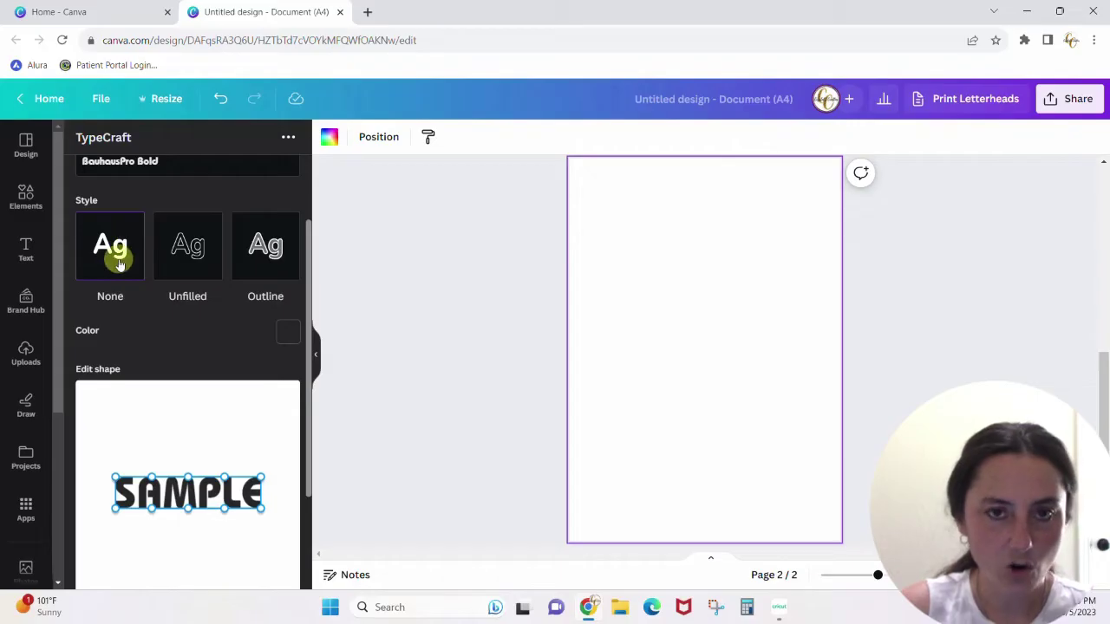
left_click(179, 247)
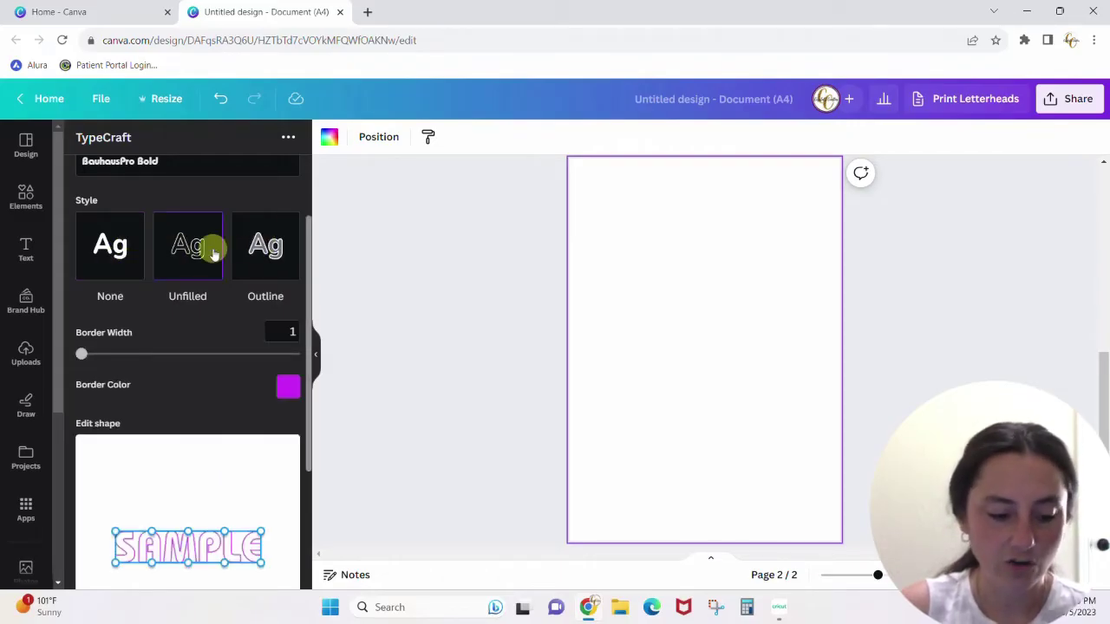
left_click(274, 247)
Step: Set the fill color of the SAMPLE lettering to dark blue (#004e9c)
left_click_drag(302, 315, 312, 365)
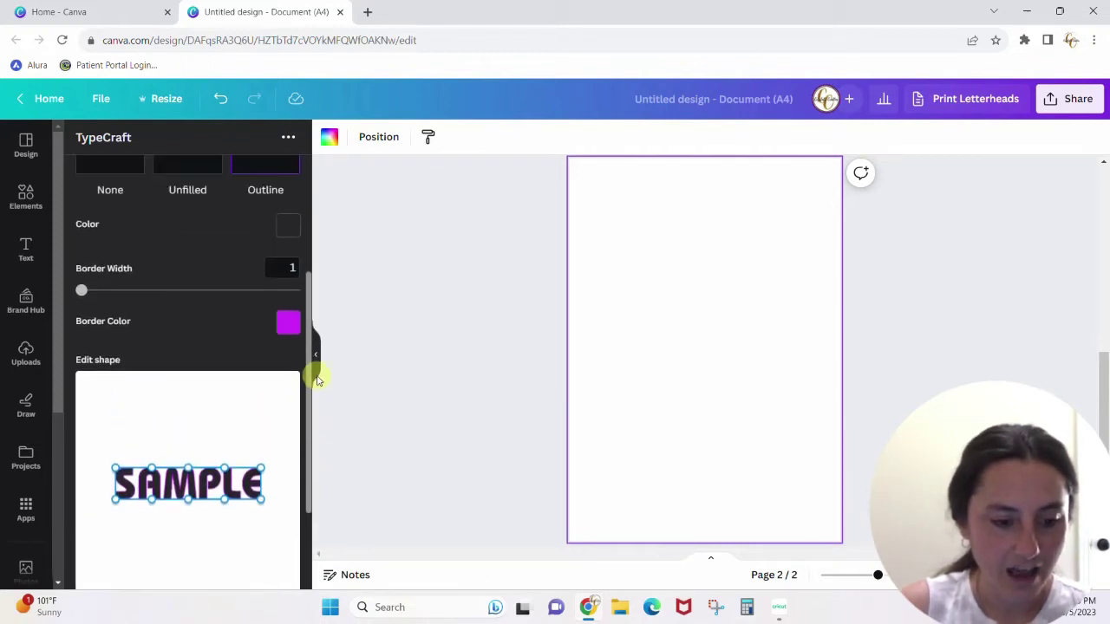
left_click(285, 225)
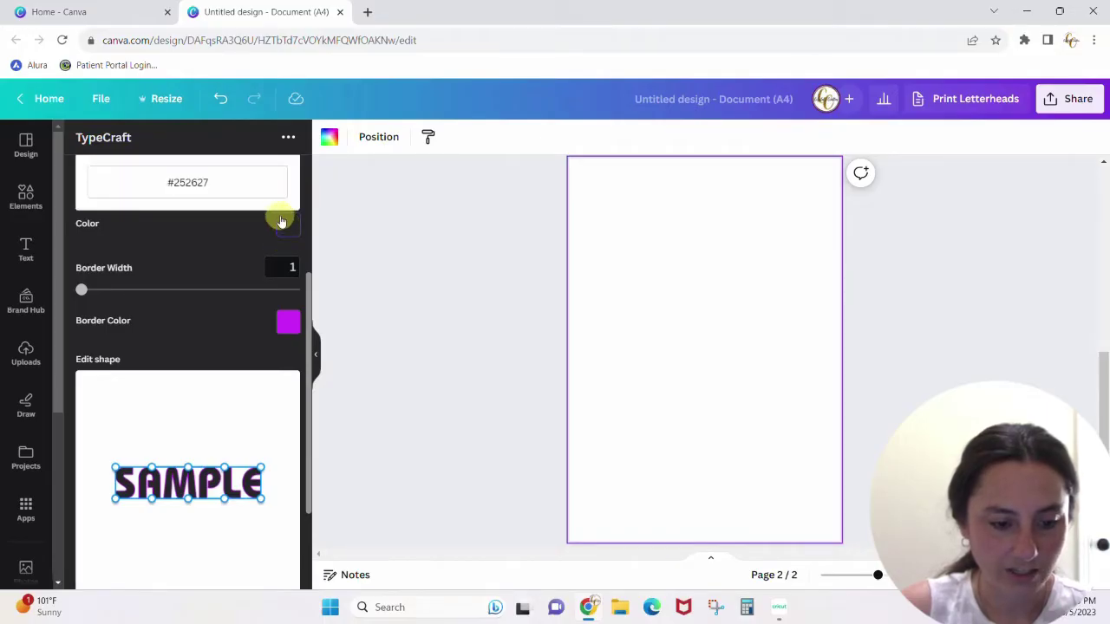
left_click_drag(308, 319, 315, 248)
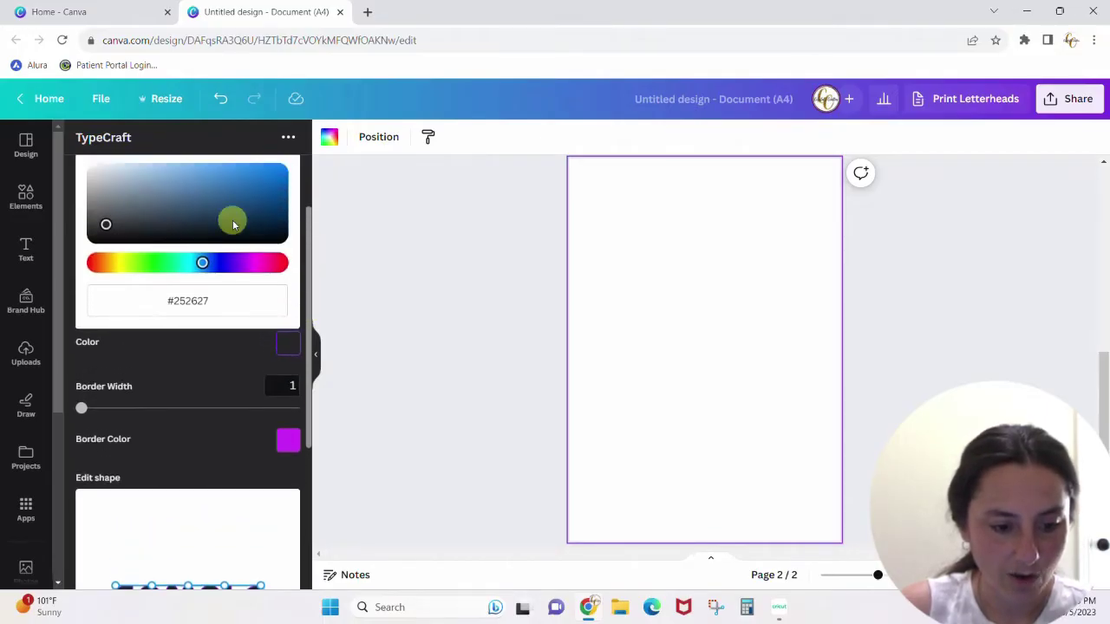
left_click_drag(104, 223, 280, 197)
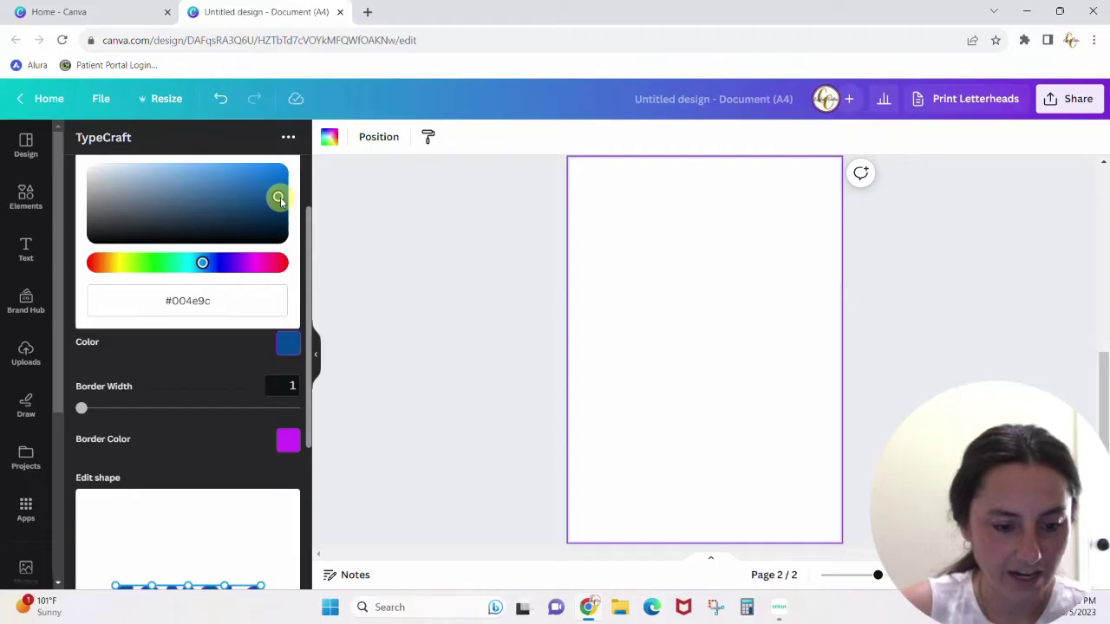
Step: Set the SAMPLE lettering's border color to red (#ff2222) and its border width to 3
left_click_drag(309, 329, 315, 400)
left_click(290, 308)
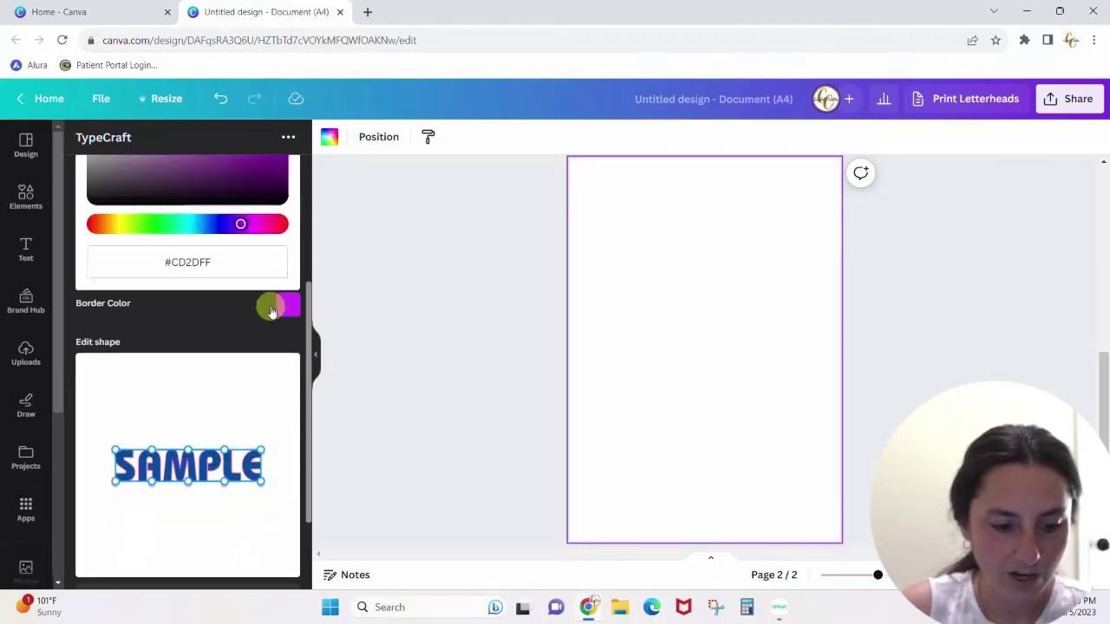
left_click_drag(309, 314, 307, 278)
left_click_drag(240, 280, 277, 281)
left_click_drag(249, 189, 252, 191)
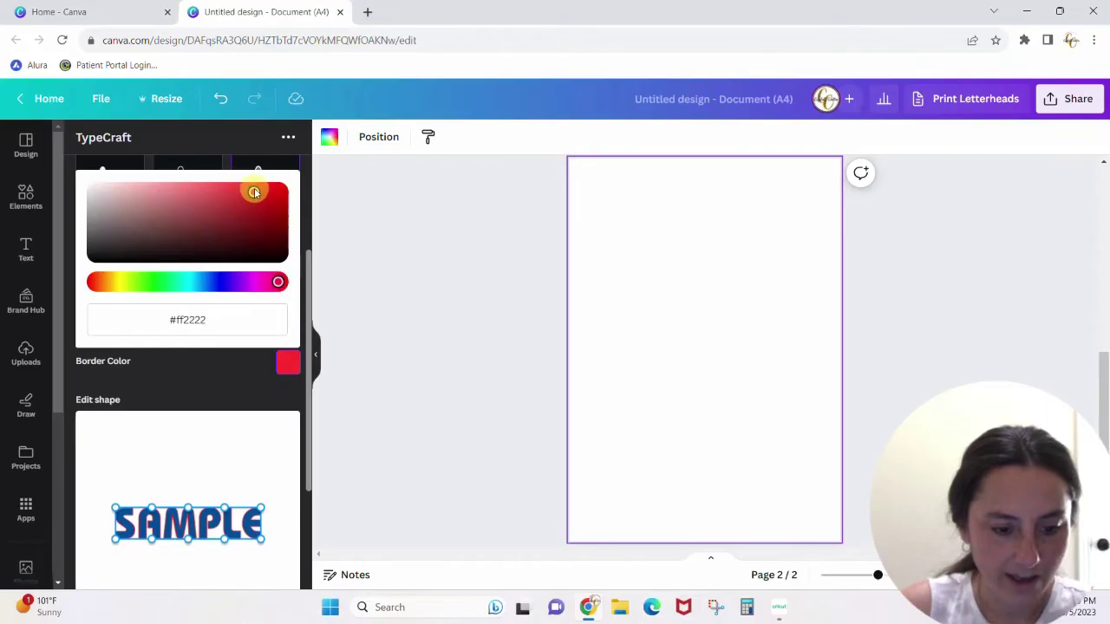
left_click(259, 364)
mouse_move(82, 330)
left_mouse_down()
mouse_move(114, 331)
mouse_move(85, 330)
mouse_move(103, 334)
left_mouse_up()
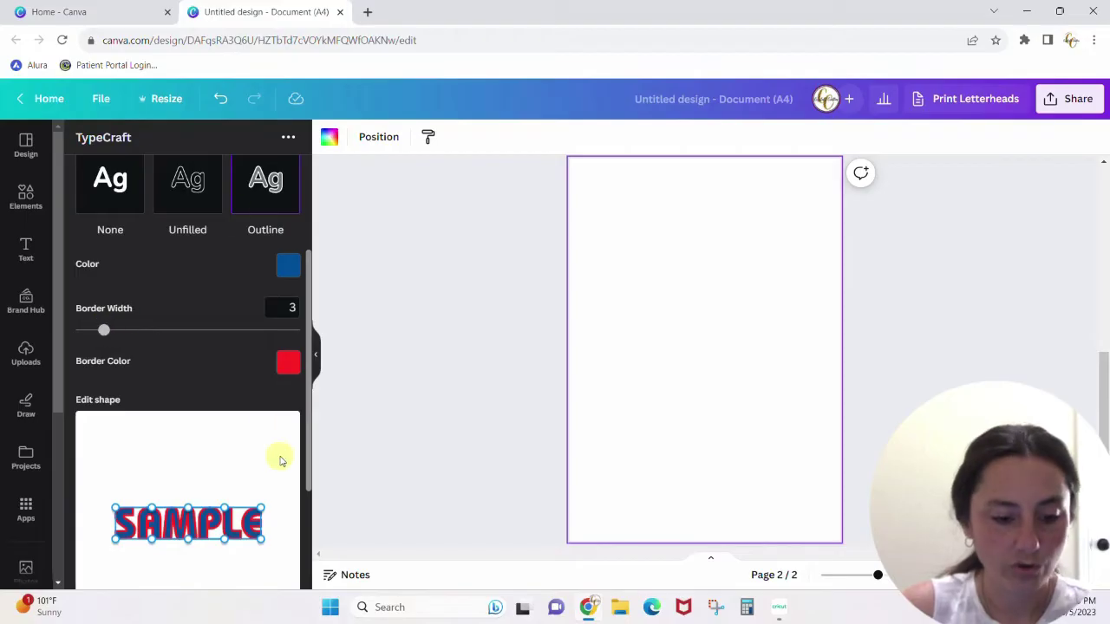
Step: Pull both lower corners of the SAMPLE shape down by about the same amount so its lower edge arches
left_click_drag(309, 306, 318, 414)
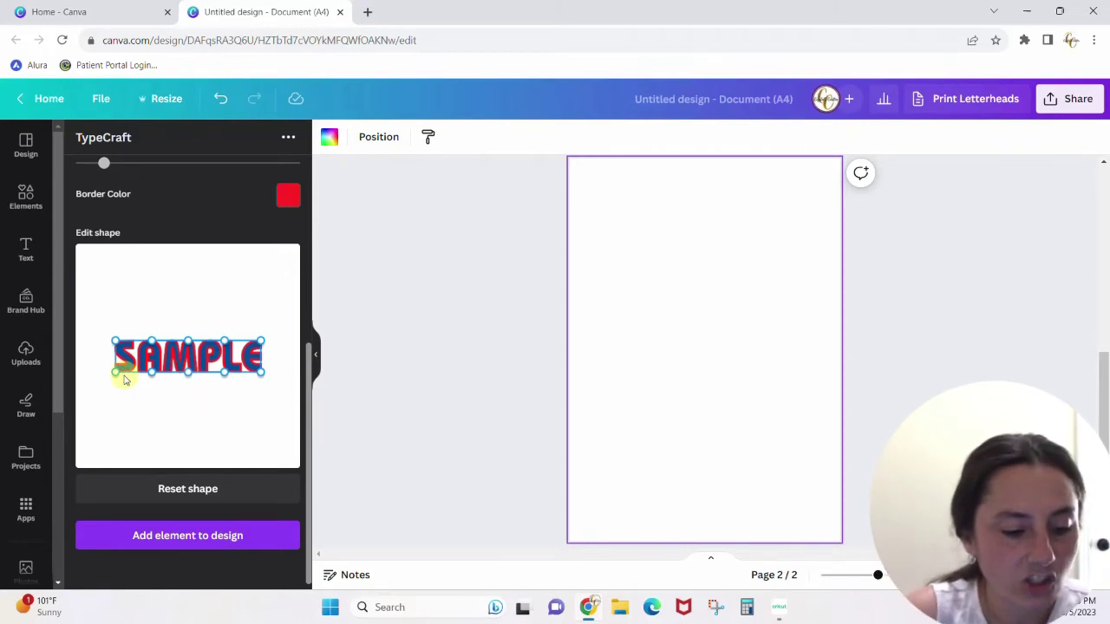
left_click_drag(117, 374, 118, 415)
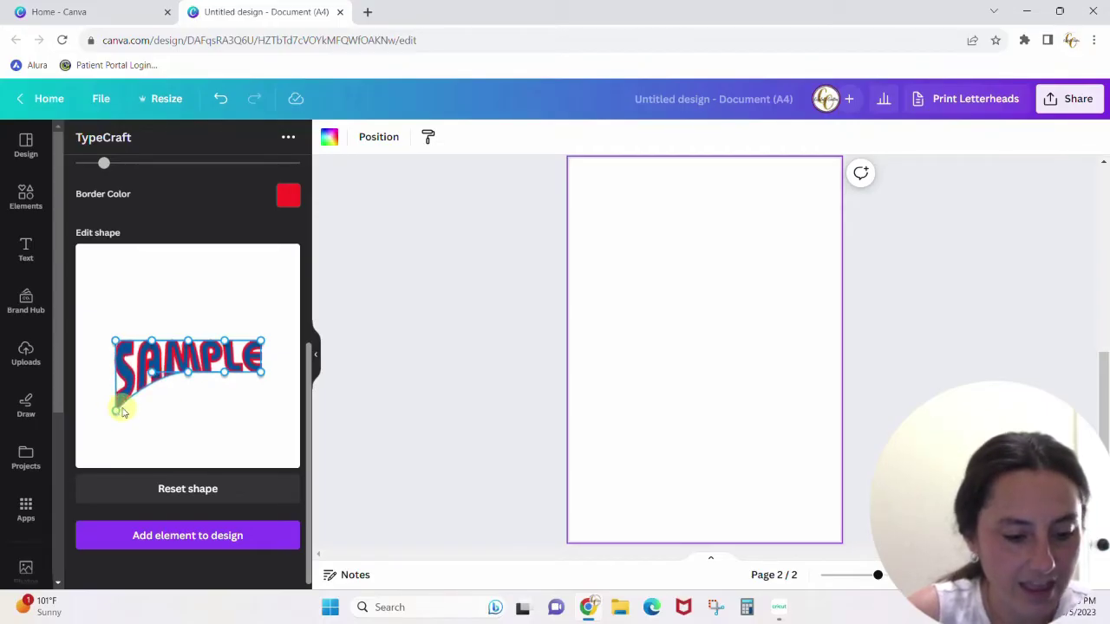
left_click_drag(262, 377, 263, 415)
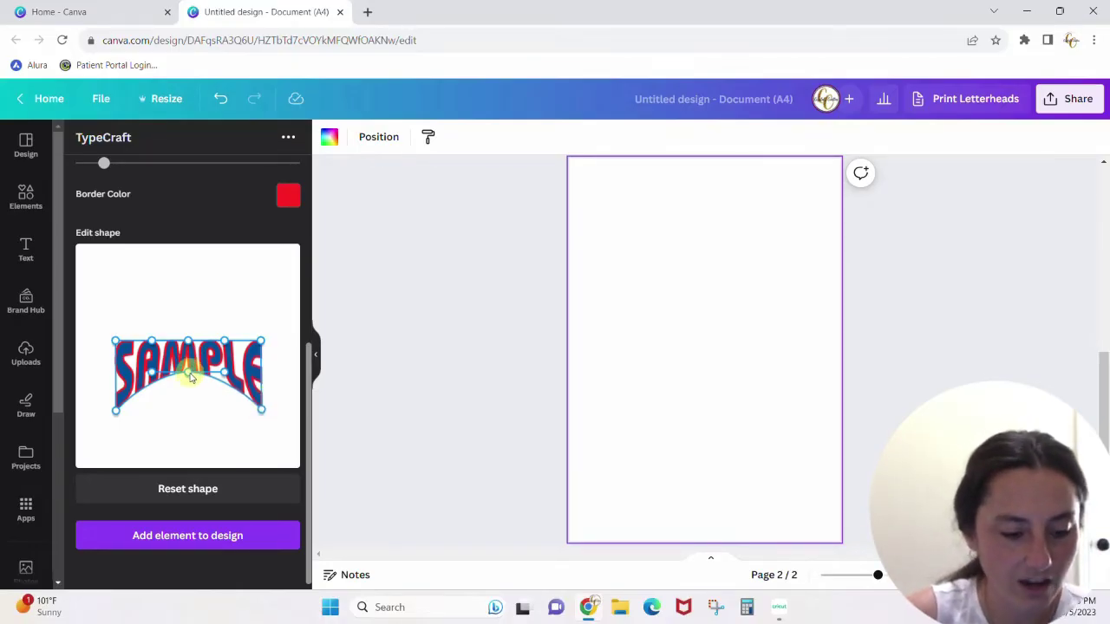
Step: Flatten the SAMPLE shape's lower arch slightly and add the lettering to the page, enlarged to nearly page width near the top
left_click_drag(189, 377, 189, 390)
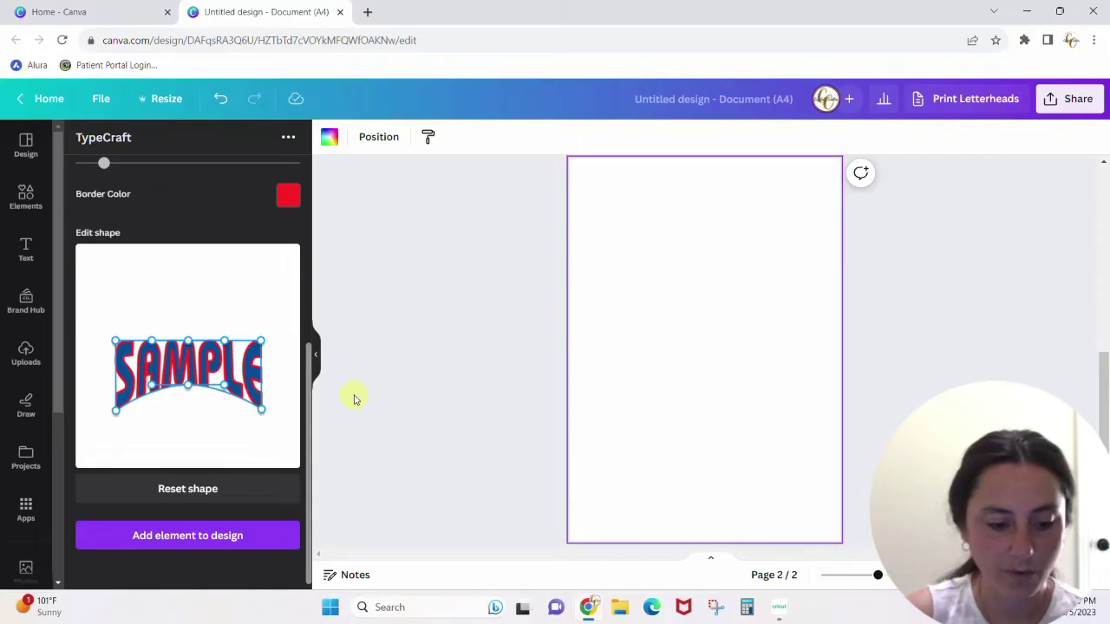
left_click(176, 541)
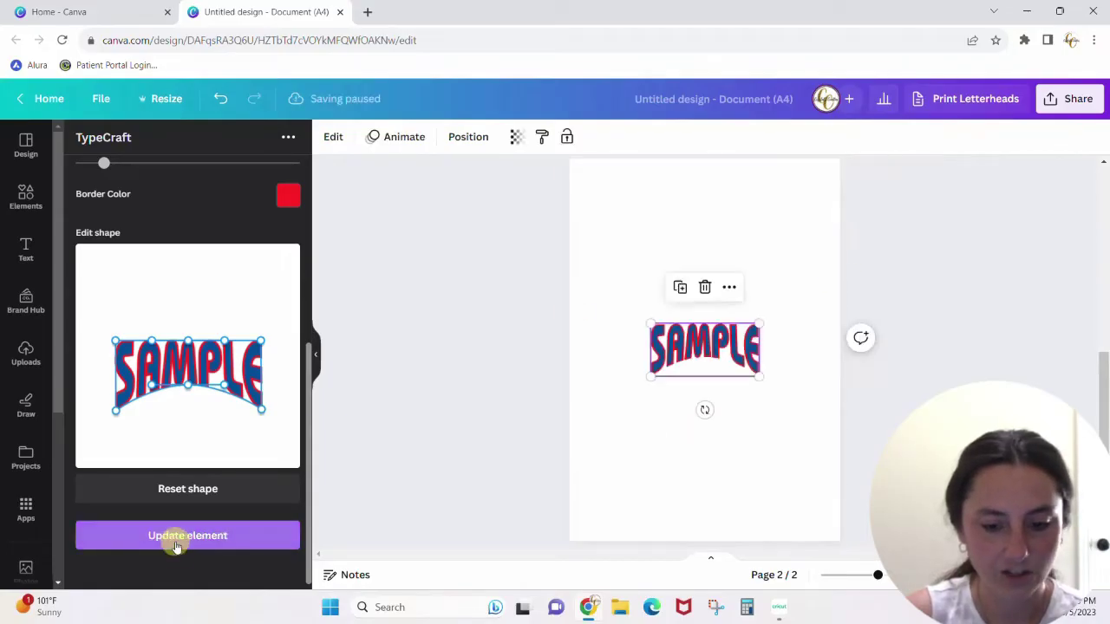
left_click_drag(650, 376, 590, 425)
left_click_drag(755, 324, 743, 234)
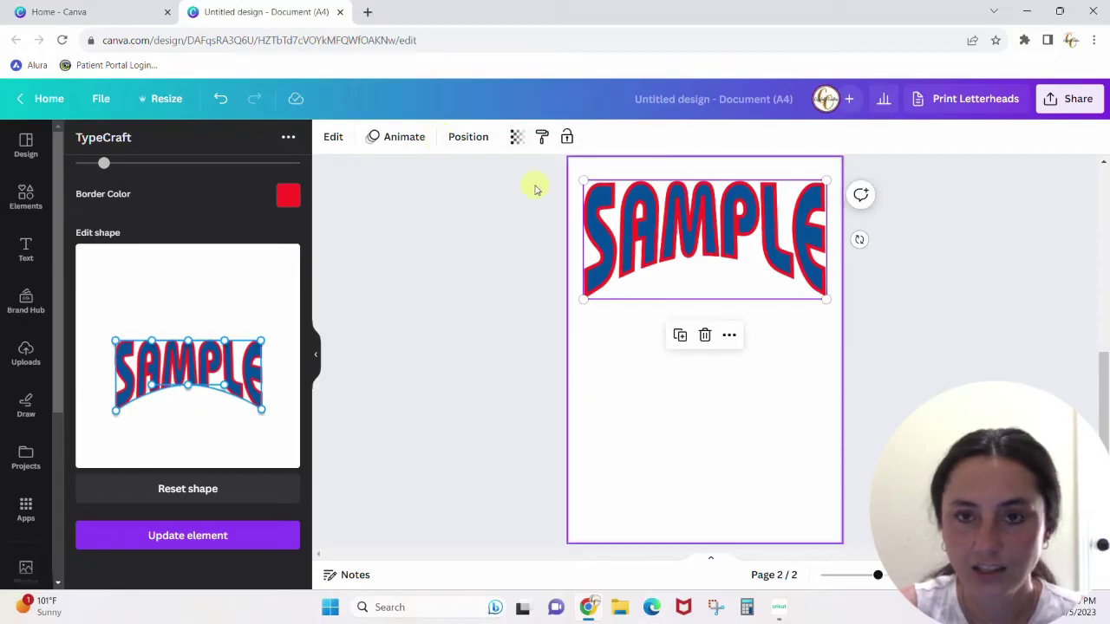
Step: Compare the TypeCraft settings with the SAMPLE lettering deselected and selected
left_click(739, 399)
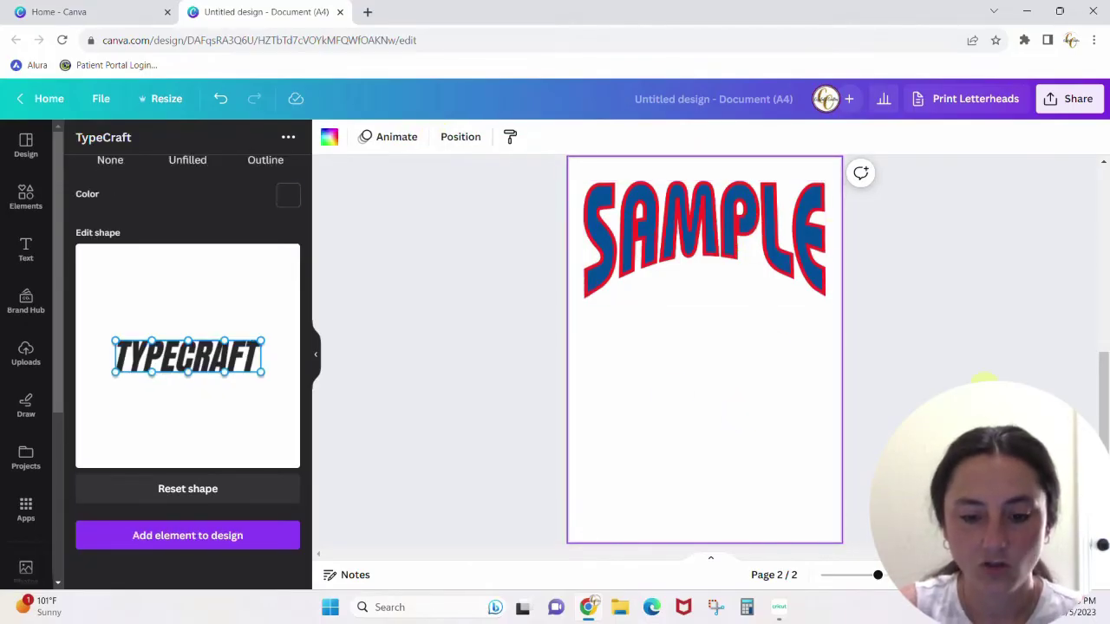
left_click(767, 210)
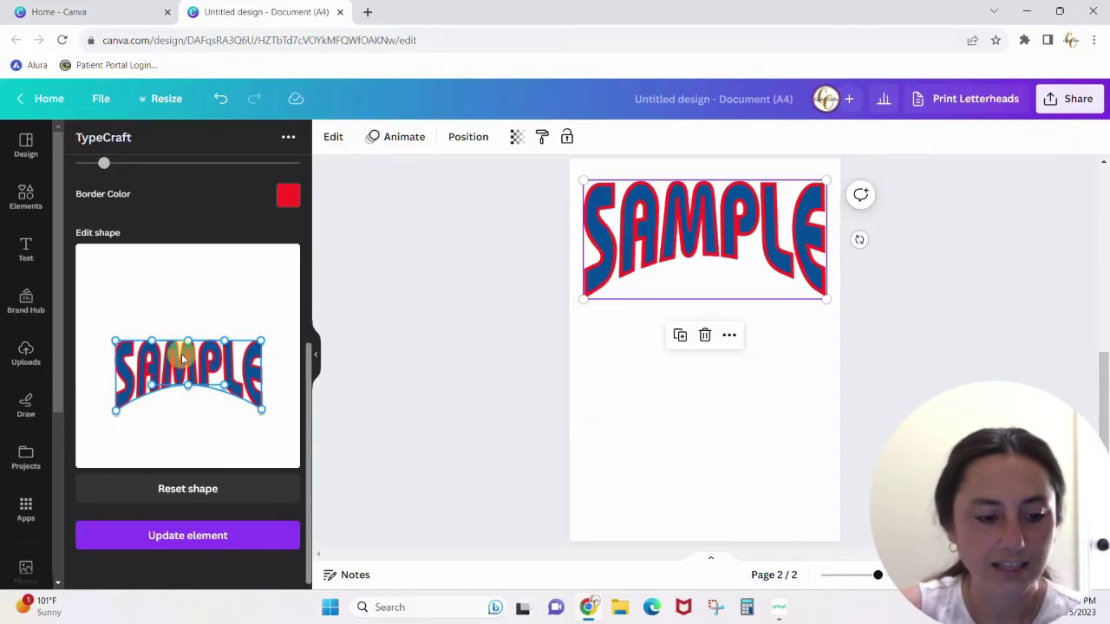
left_click(716, 446)
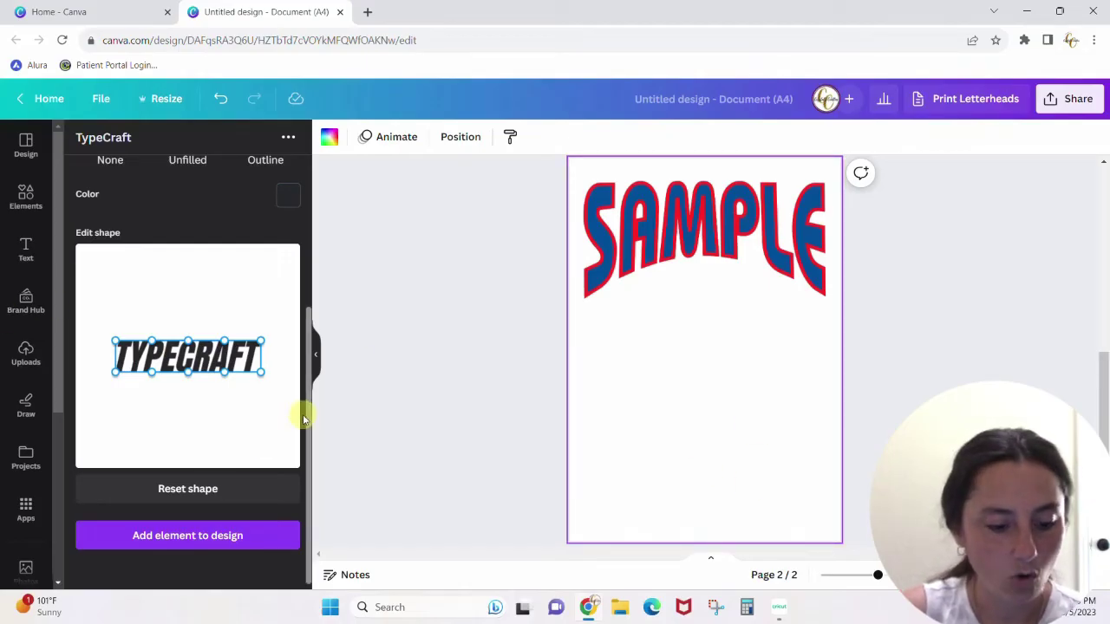
left_click_drag(309, 347, 335, 178)
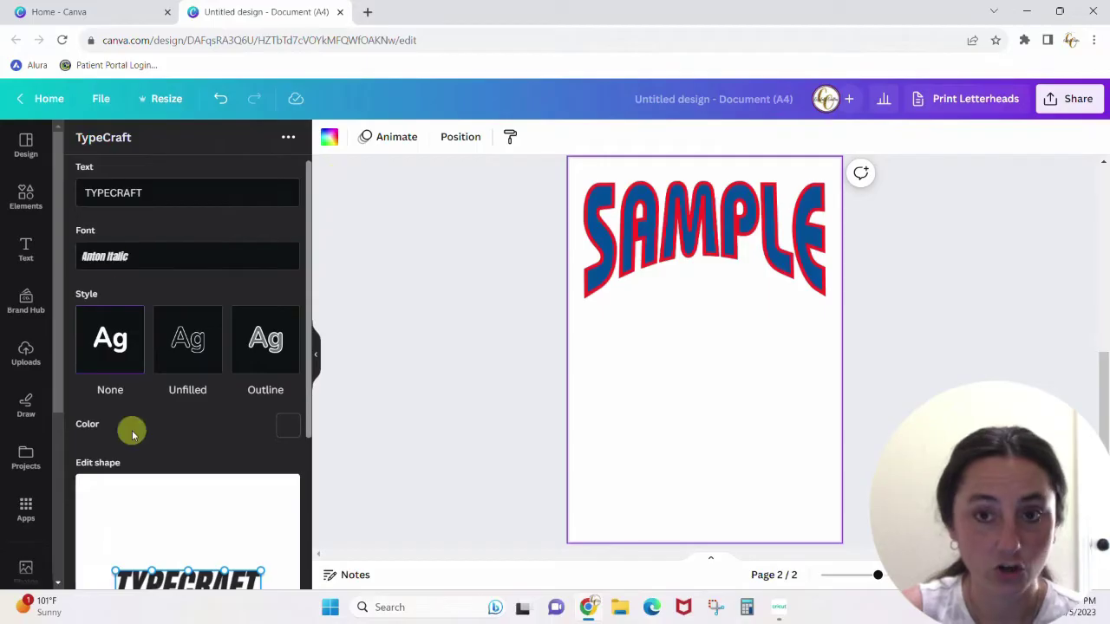
Step: Select the SAMPLE lettering on the page and set its fill color to bright green (#67e108)
left_click(739, 234)
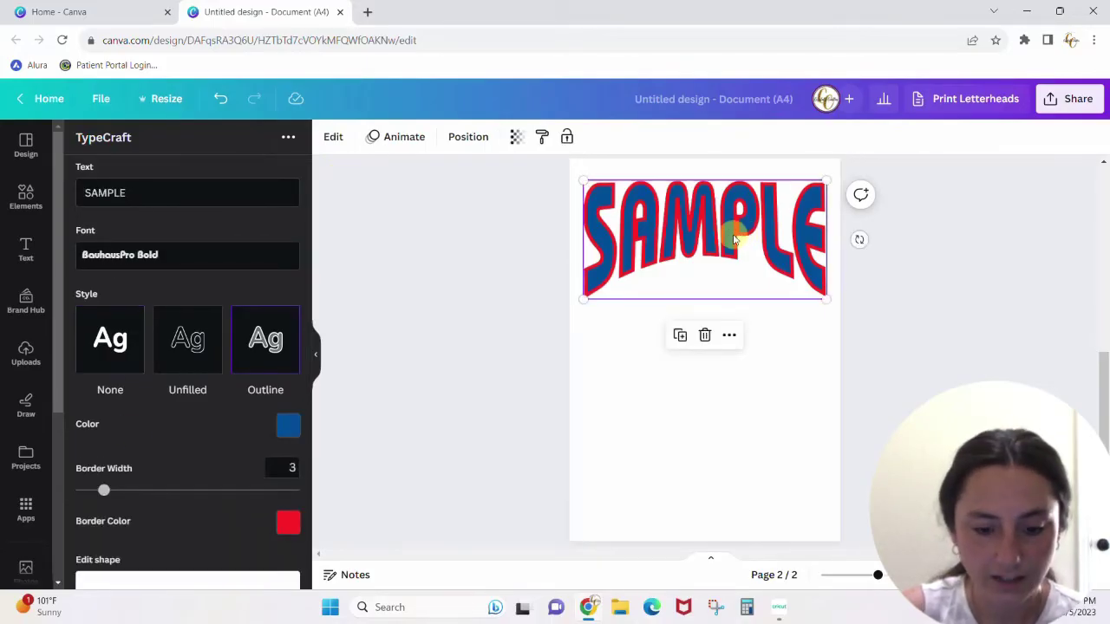
left_click_drag(307, 255, 278, 404)
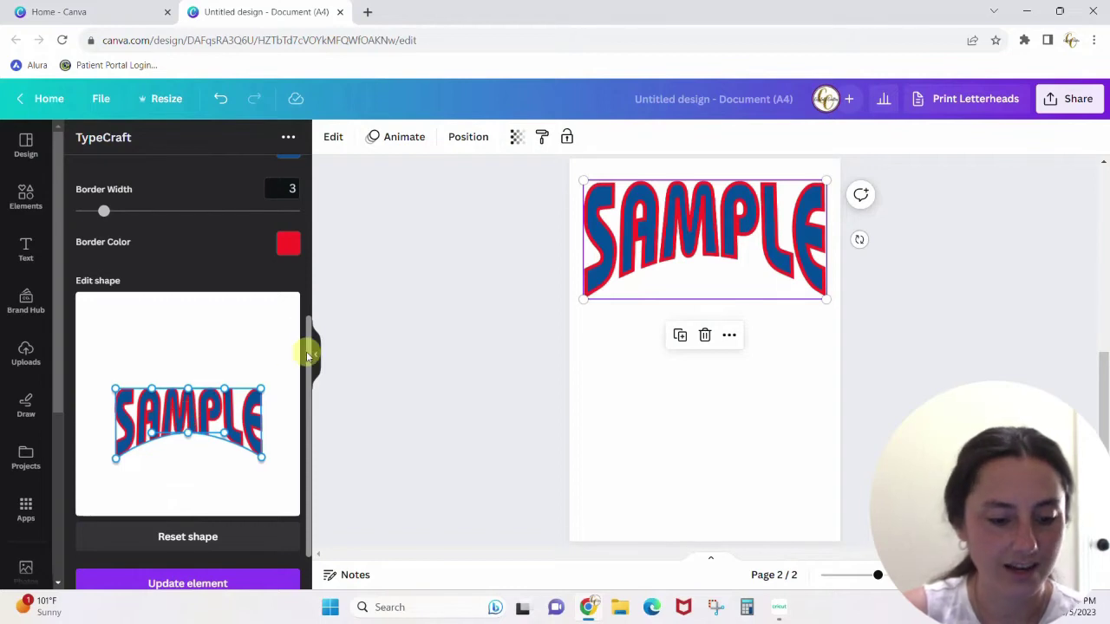
left_click_drag(310, 355, 315, 335)
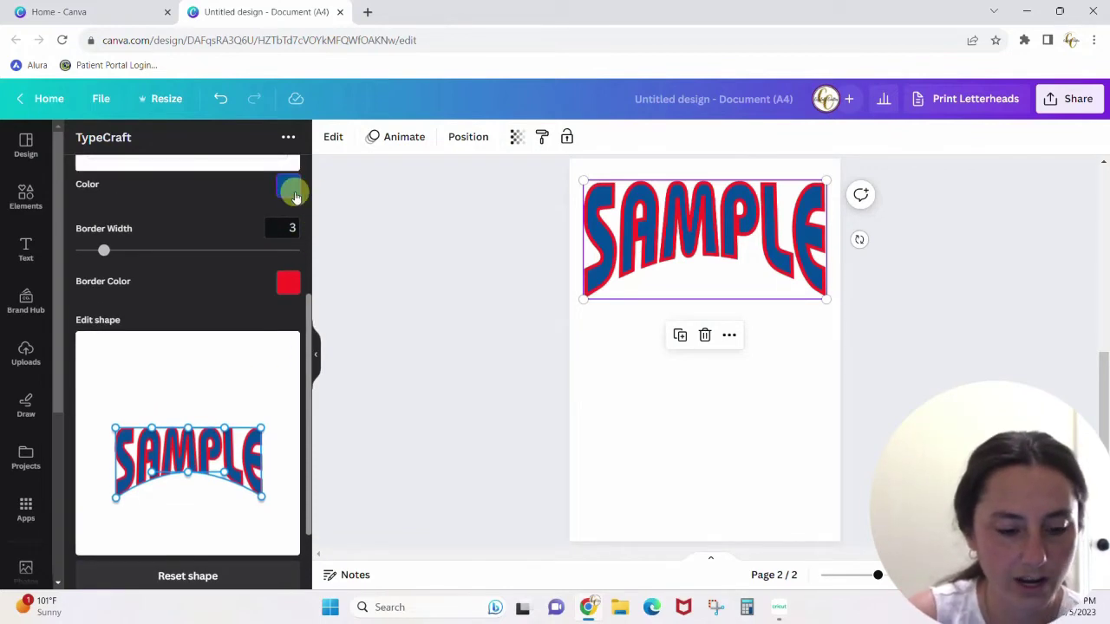
left_click_drag(312, 305, 312, 216)
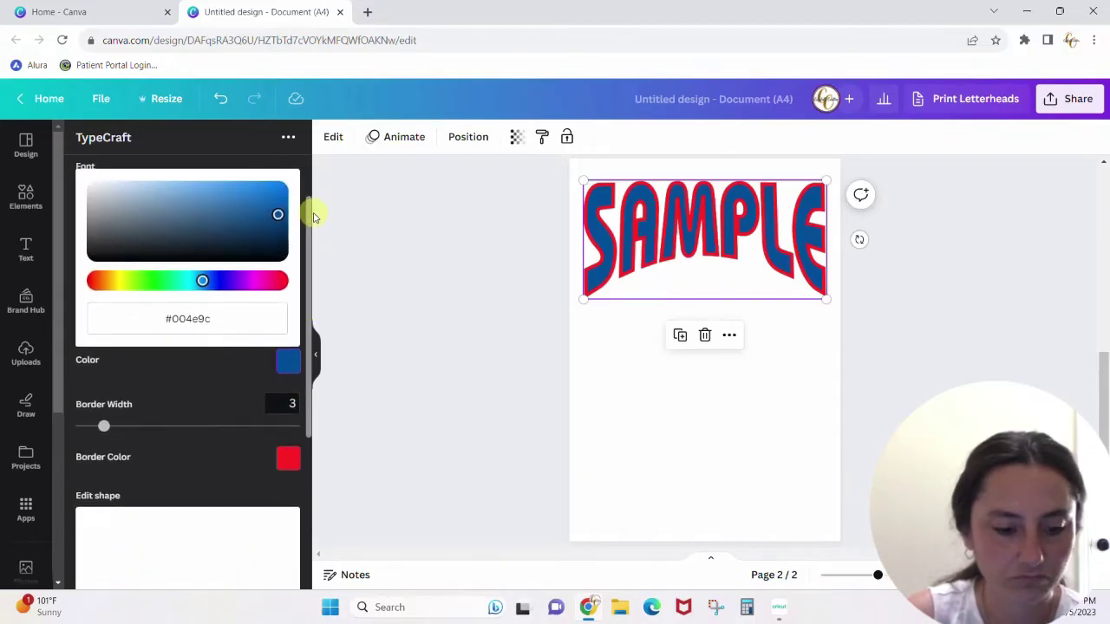
left_click_drag(202, 282, 144, 281)
left_click_drag(278, 215, 271, 197)
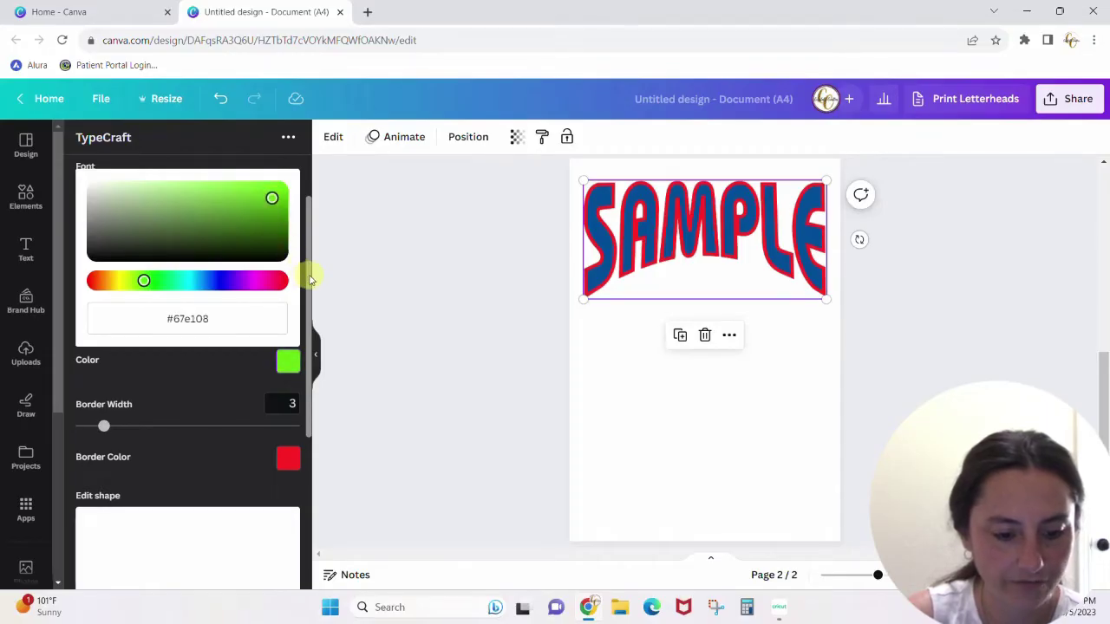
Step: Set the SAMPLE lettering's border color to orange (#ff6b00) and update the element on the page with the new colors
left_click(288, 459)
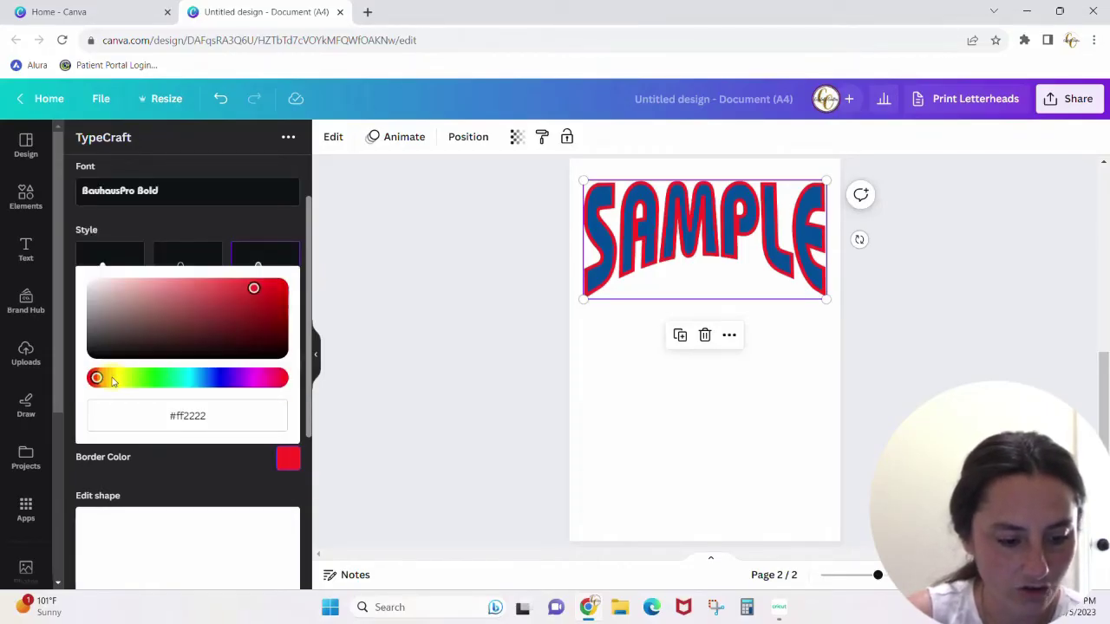
left_click_drag(97, 378, 110, 379)
left_click_drag(241, 299, 304, 409)
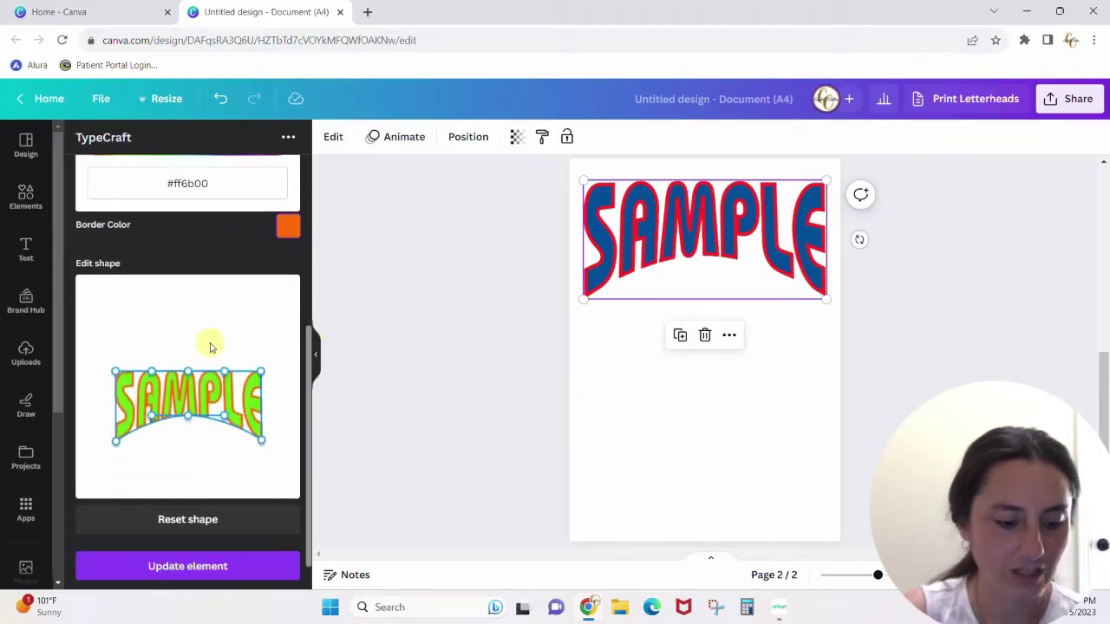
left_click(204, 566)
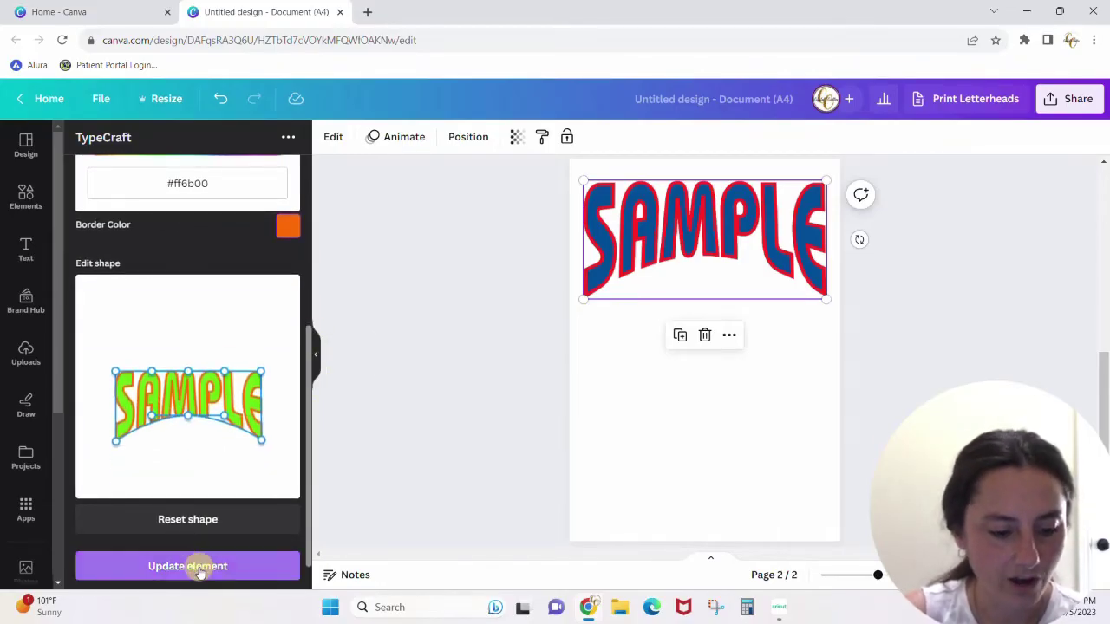
left_click(185, 568)
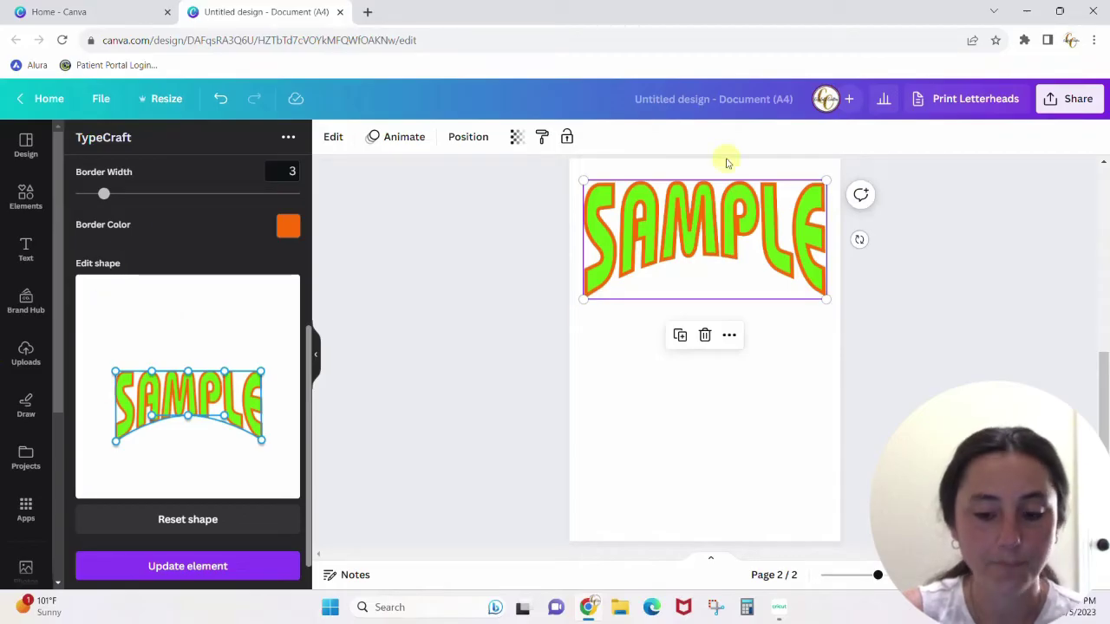
Step: Reset the SAMPLE shape and raise its whole upper edge evenly so the letters become about twice as tall
left_click_drag(306, 421, 312, 471)
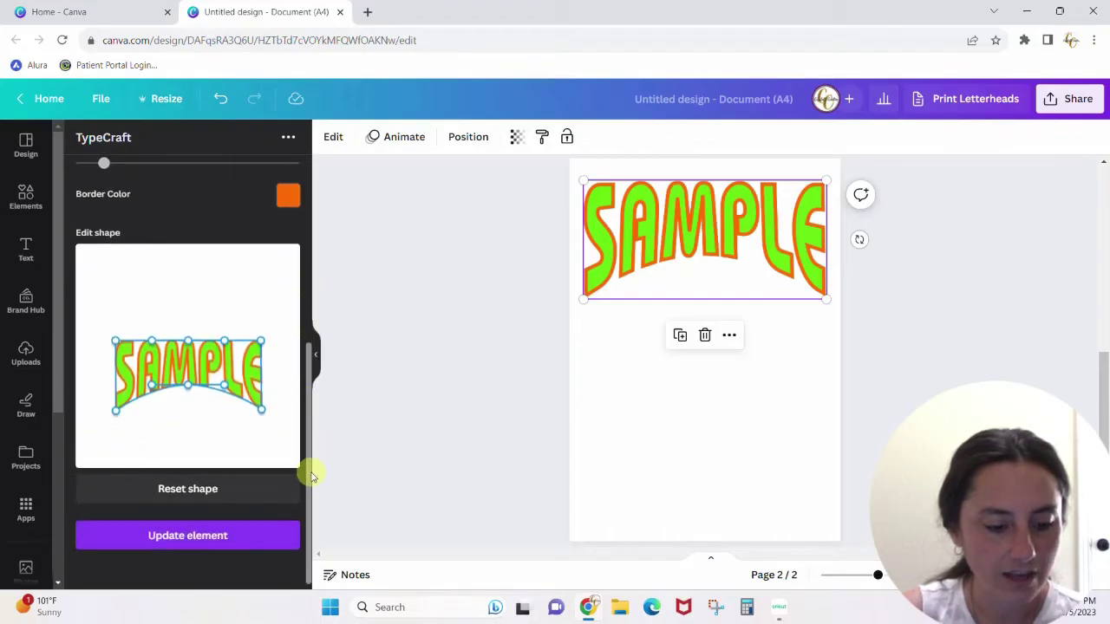
left_click(181, 490)
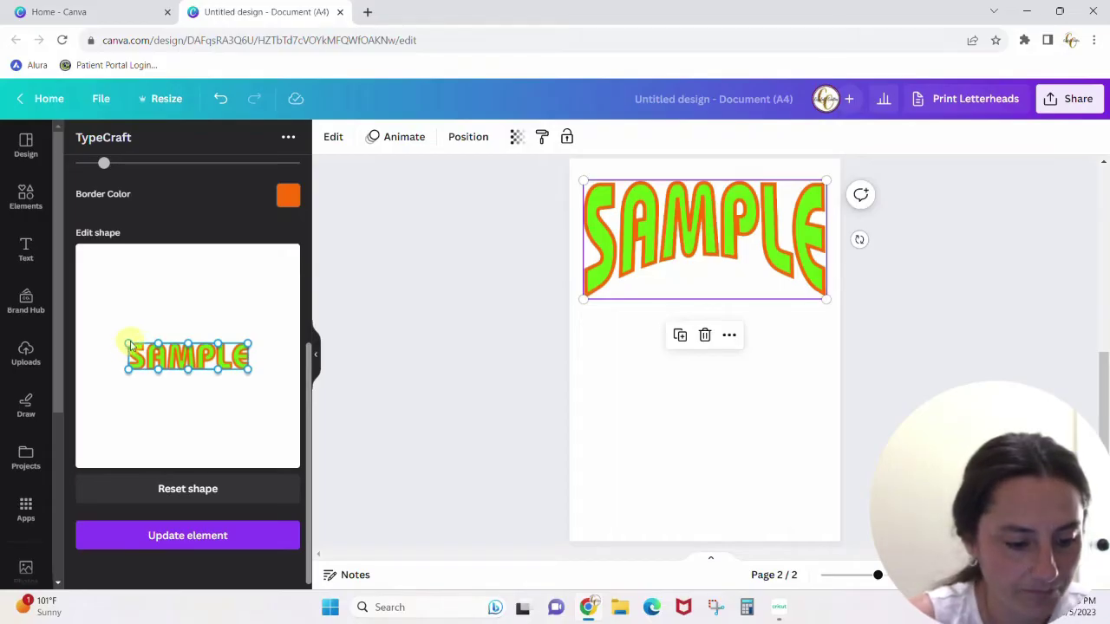
left_click_drag(128, 345, 130, 324)
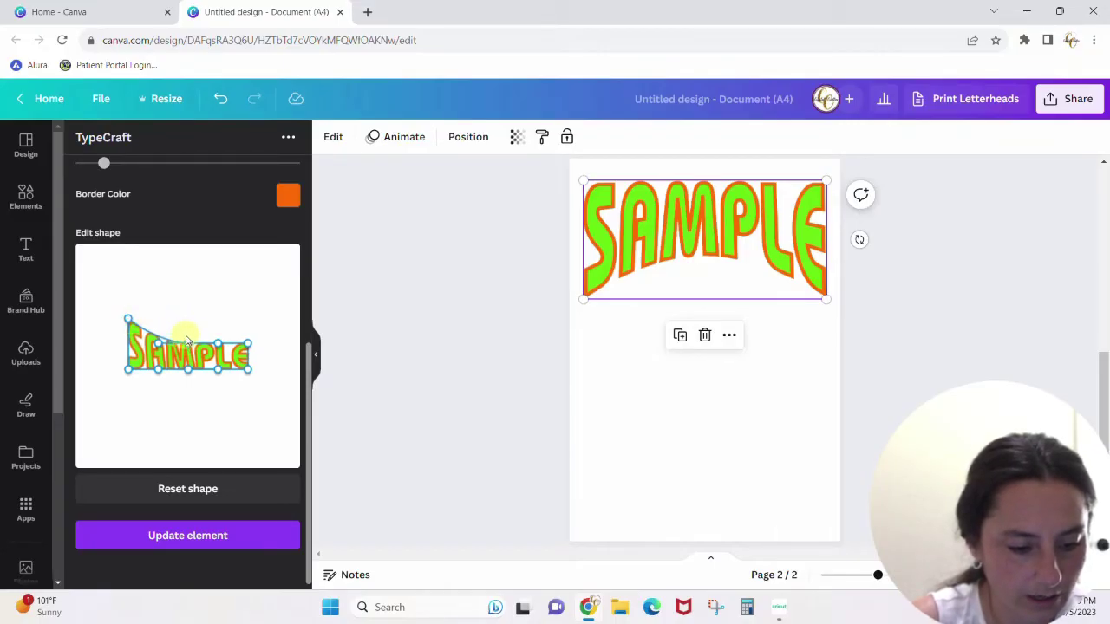
left_click_drag(187, 345, 189, 319)
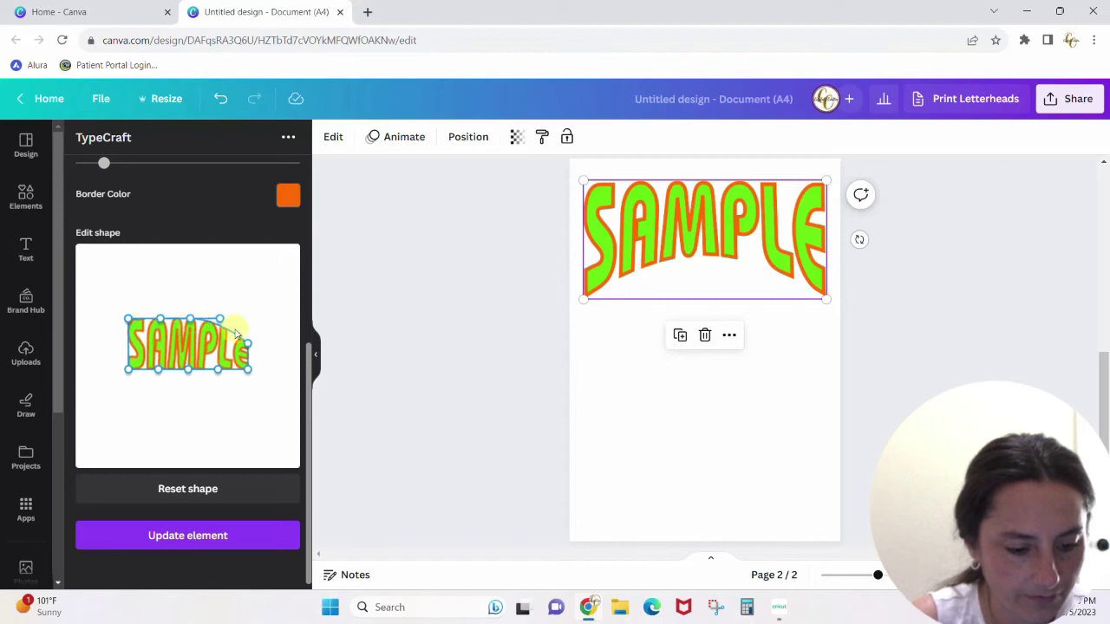
left_click_drag(248, 345, 248, 322)
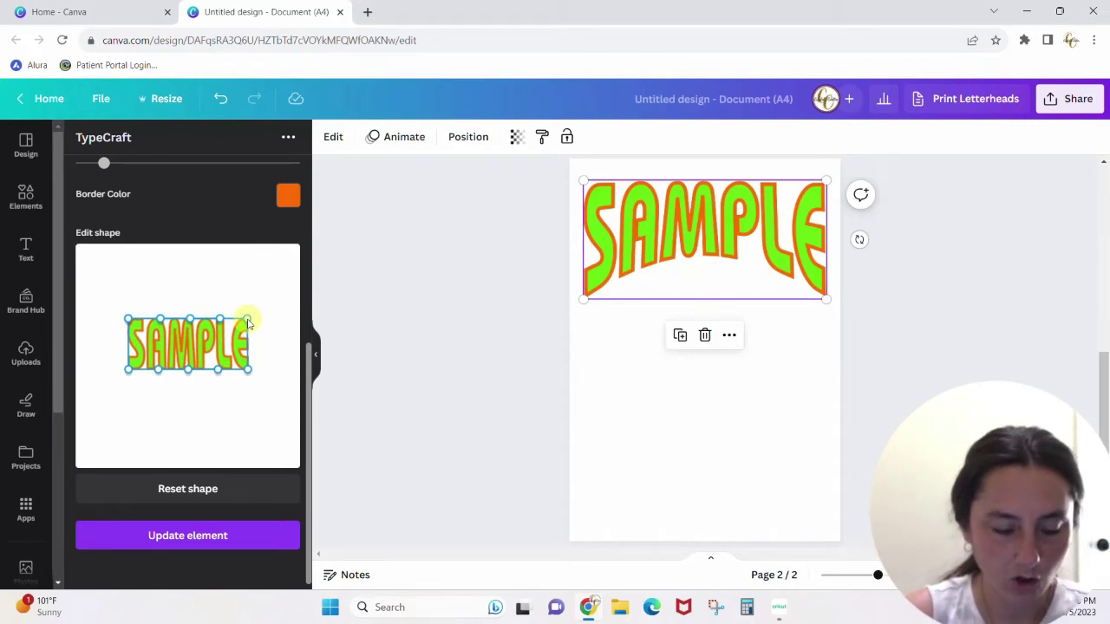
Step: Pull all four corners of the SAMPLE shape outward by about the same amount to widen the lettering
left_click_drag(249, 321, 279, 321)
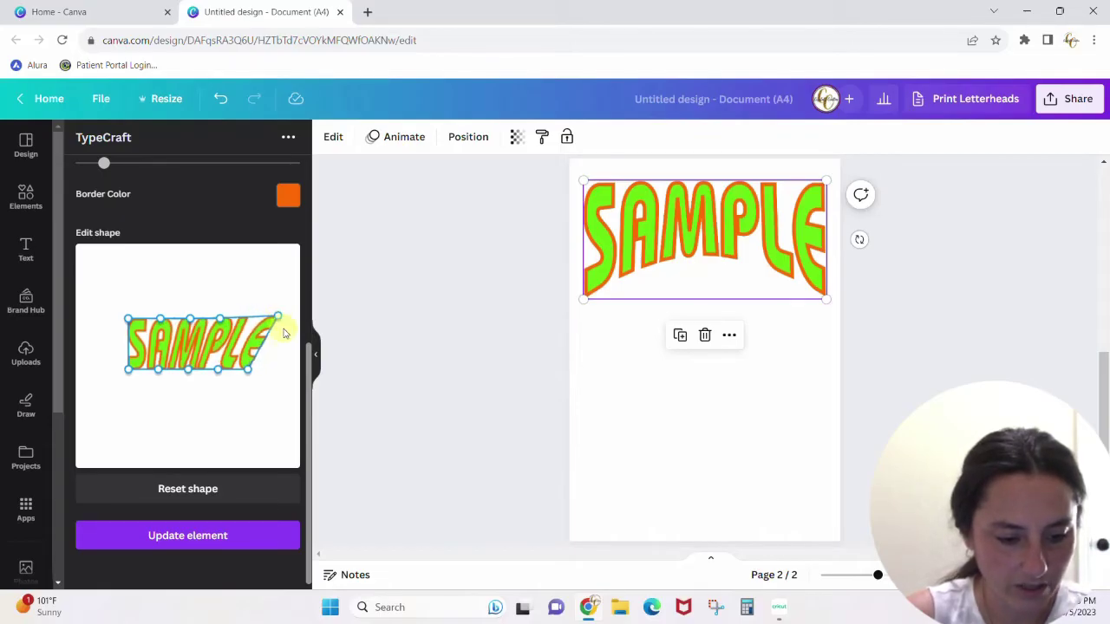
left_click_drag(249, 371, 276, 375)
left_click_drag(129, 319, 97, 319)
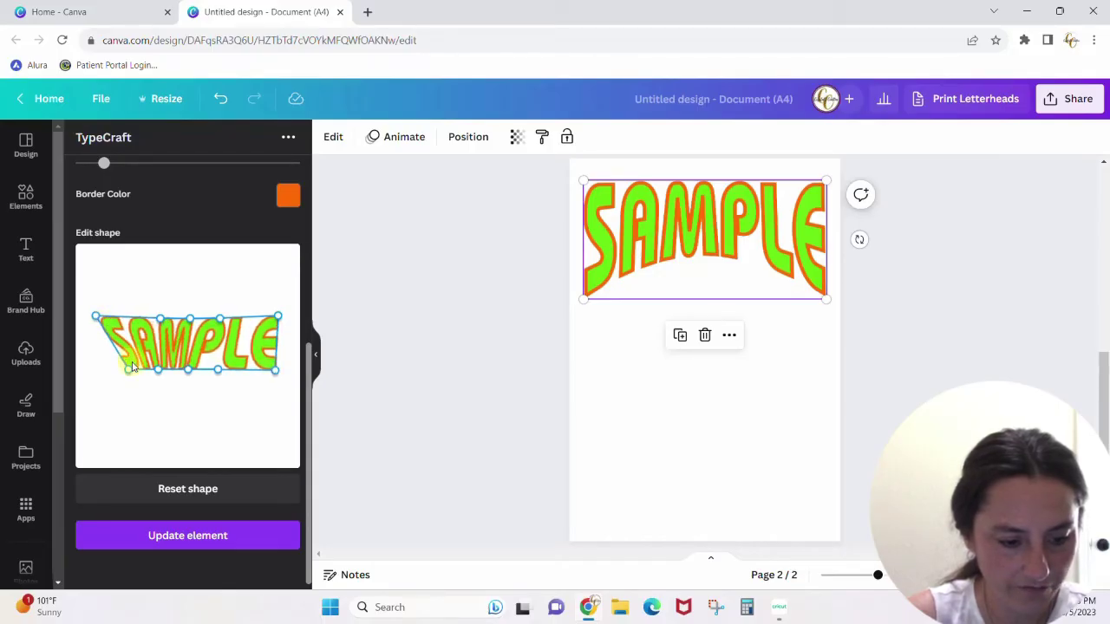
left_click_drag(128, 376, 99, 376)
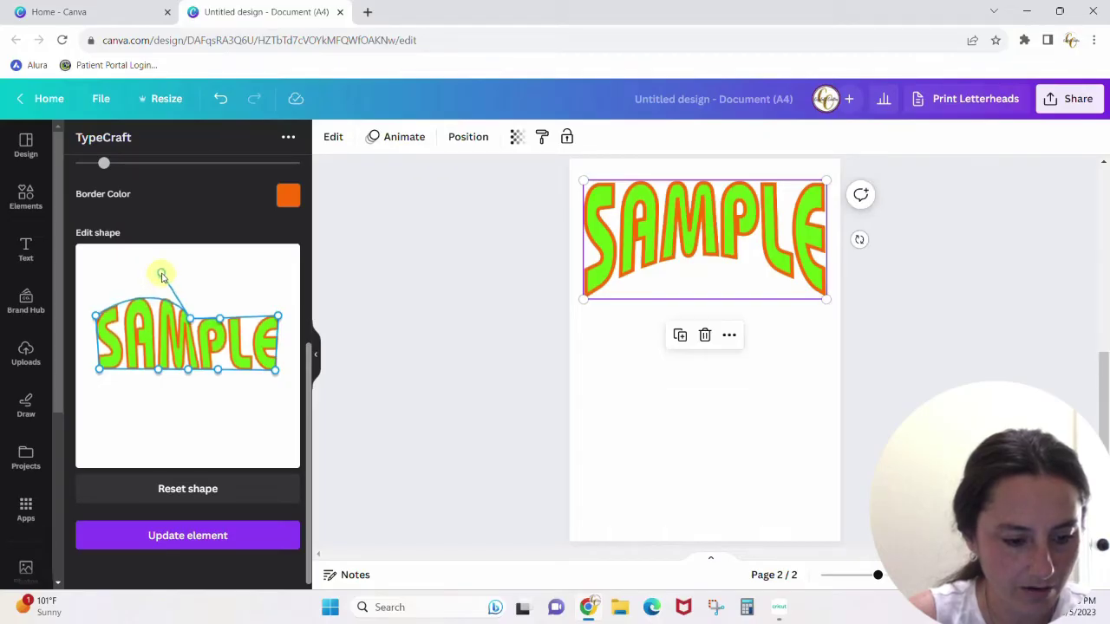
Step: Bend the SAMPLE shape's upper and lower edges into a matching wave that rises in the first half and dips in the second
left_click_drag(157, 369, 158, 325)
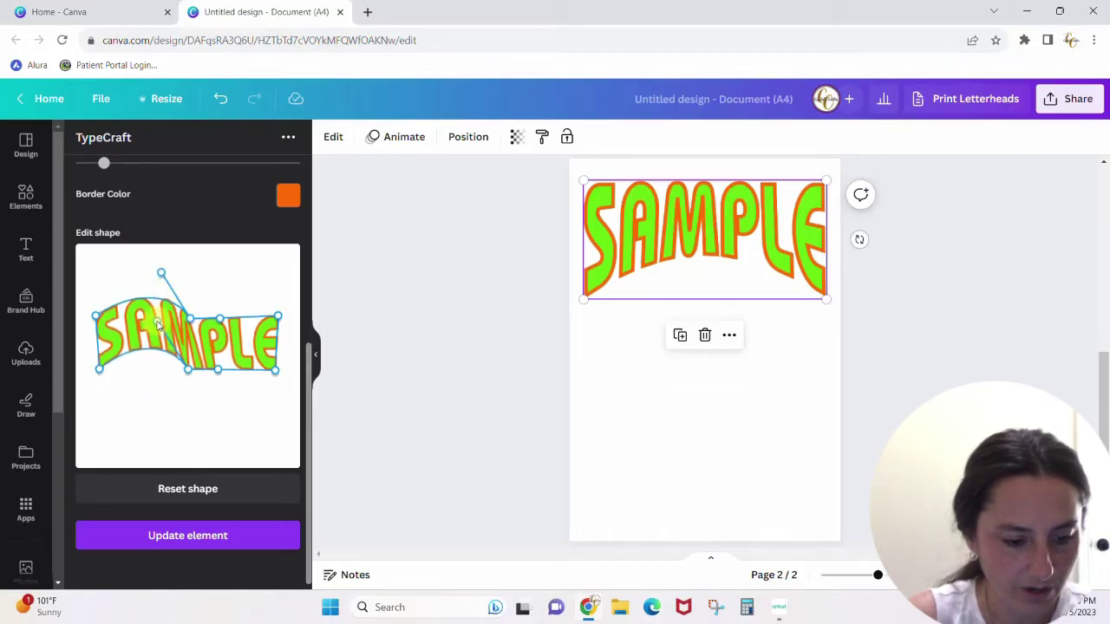
left_click_drag(218, 371, 225, 434)
left_click_drag(229, 317, 231, 381)
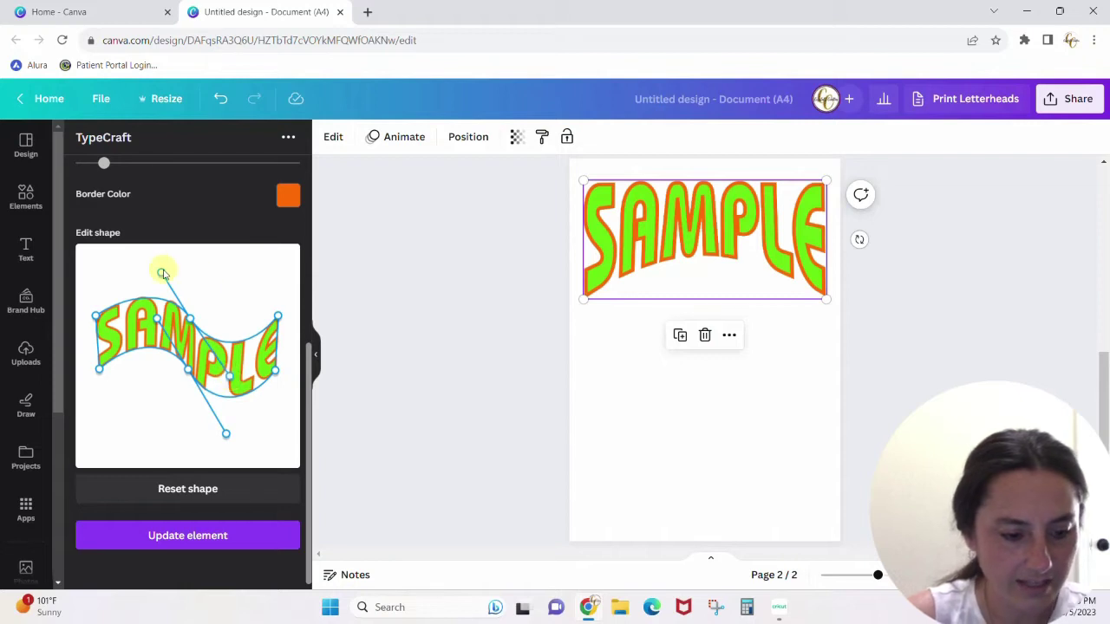
mouse_move(160, 275)
left_mouse_down()
mouse_move(198, 258)
mouse_move(118, 252)
mouse_move(219, 254)
mouse_move(157, 273)
left_mouse_up()
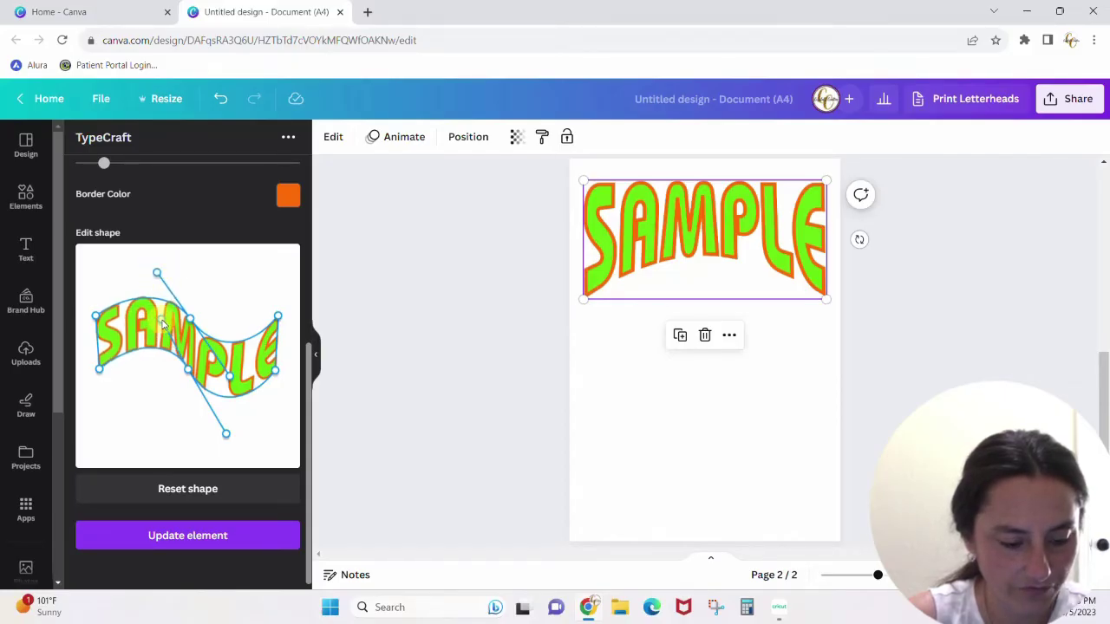
left_click_drag(225, 435, 217, 422)
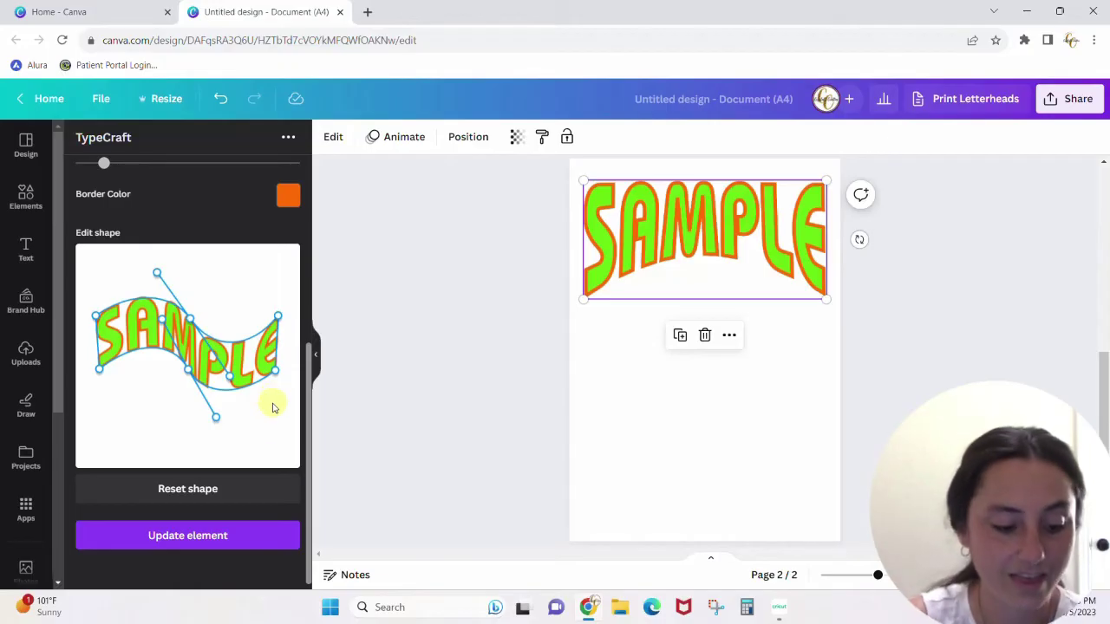
Step: Update the page's lettering with the wave shape, then shrink it to about 70% of the page width and center it near the top
left_click(205, 536)
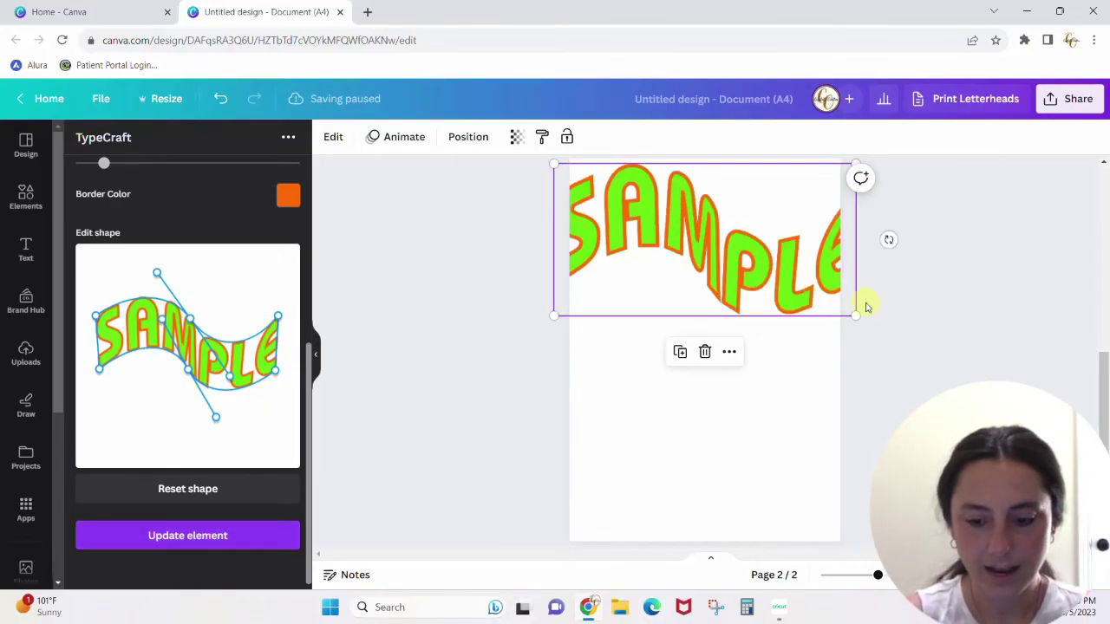
left_click_drag(854, 315, 744, 258)
left_click_drag(687, 230, 736, 255)
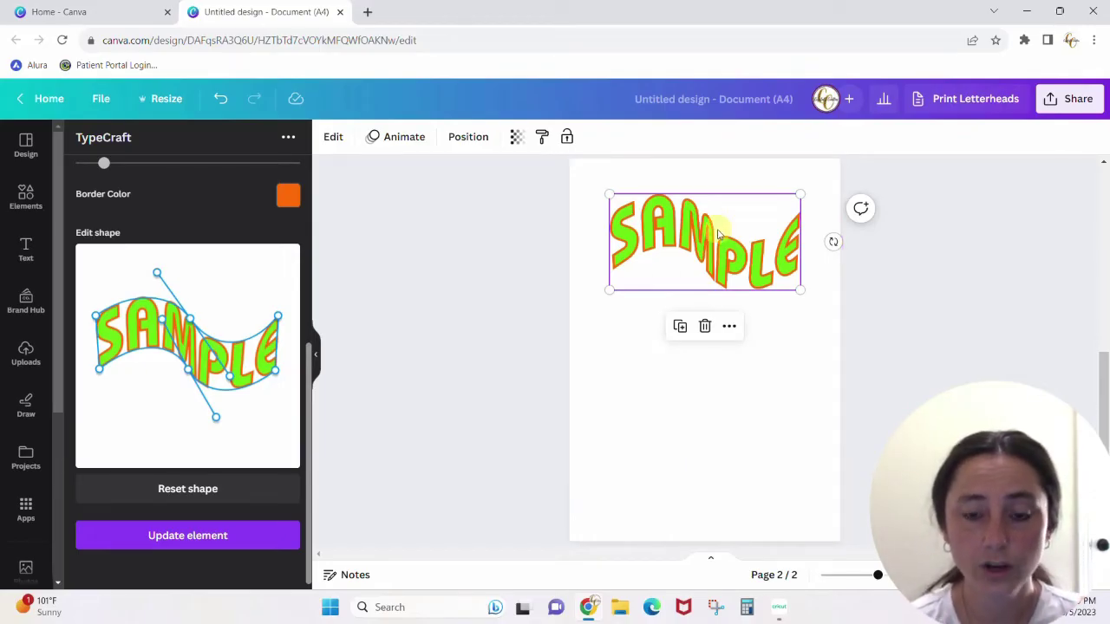
Step: Start a new TypeCraft element with the text SAMPLE in the BauhausPro Bold font
left_click(711, 399)
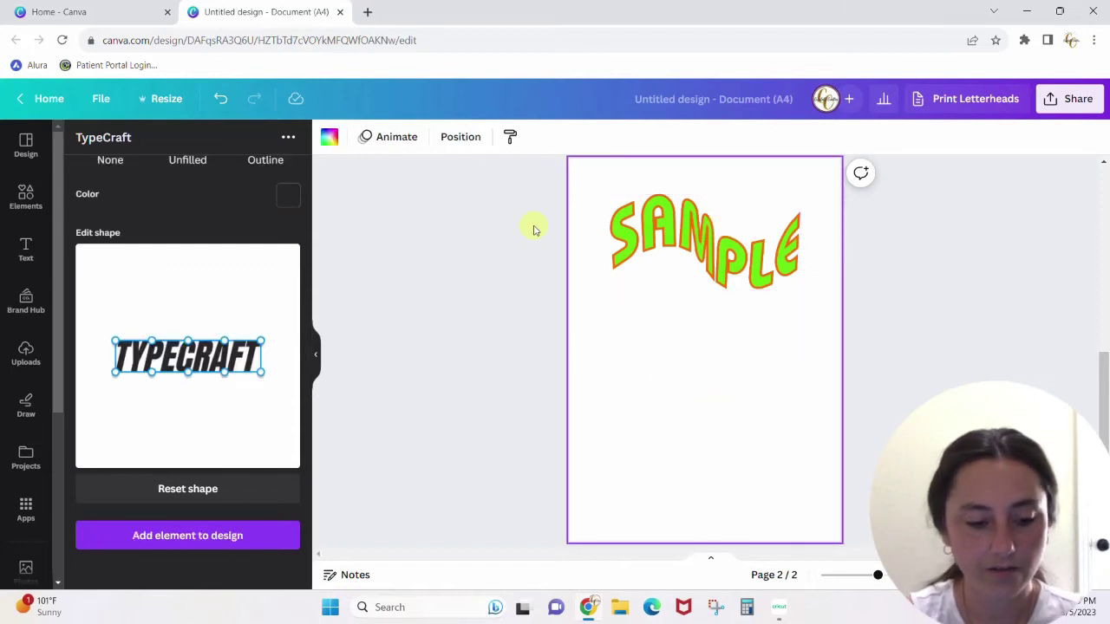
left_click_drag(307, 404, 315, 231)
left_click(231, 192)
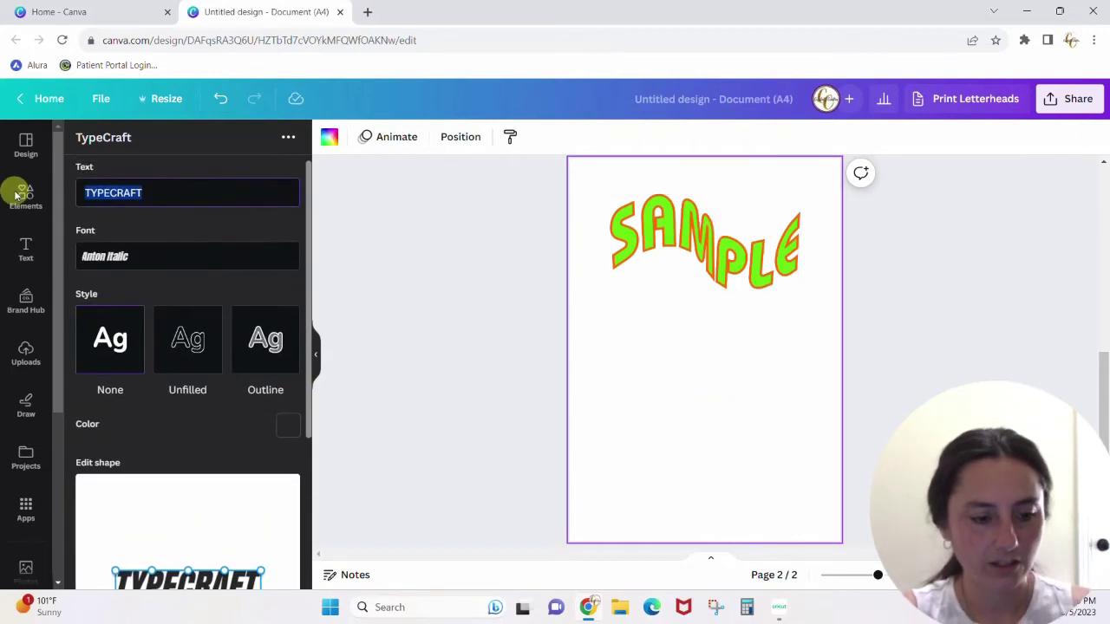
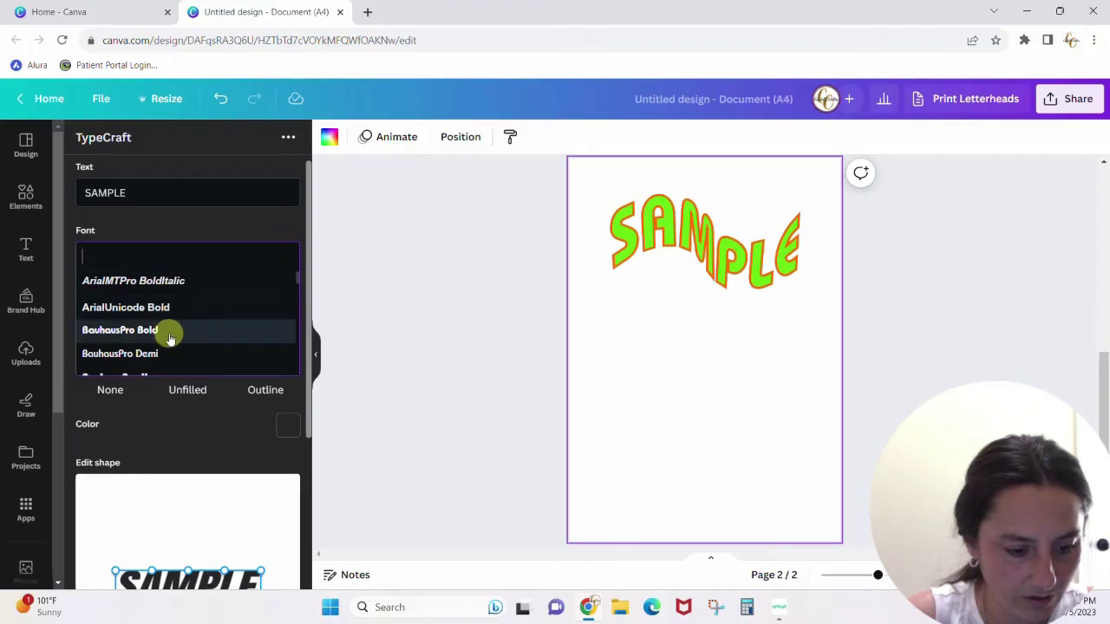
left_click(155, 330)
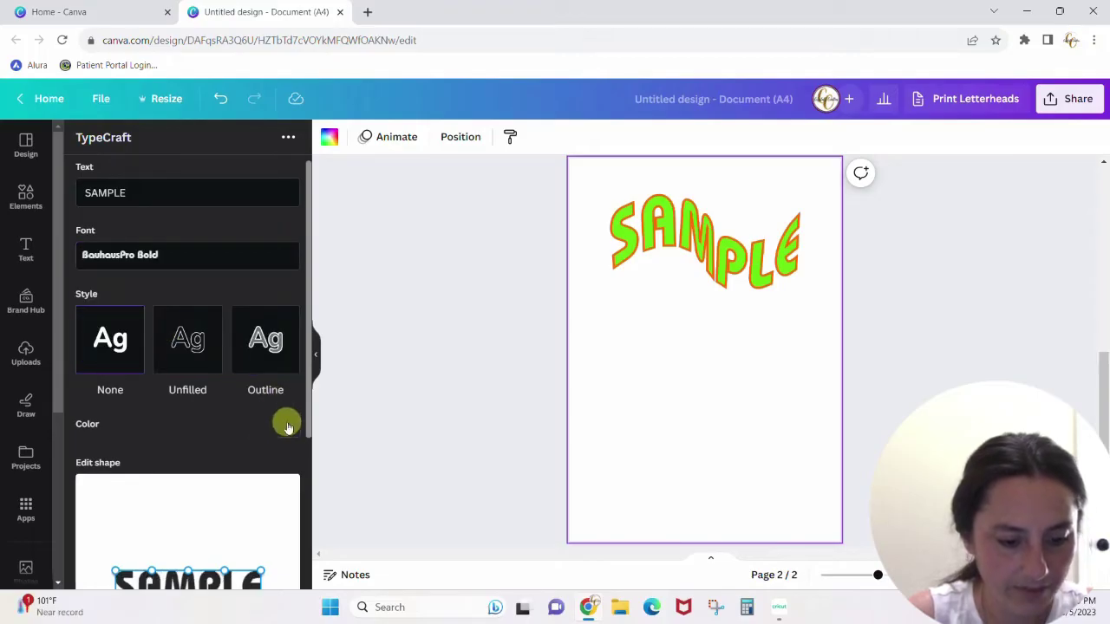
left_click_drag(307, 344, 317, 455)
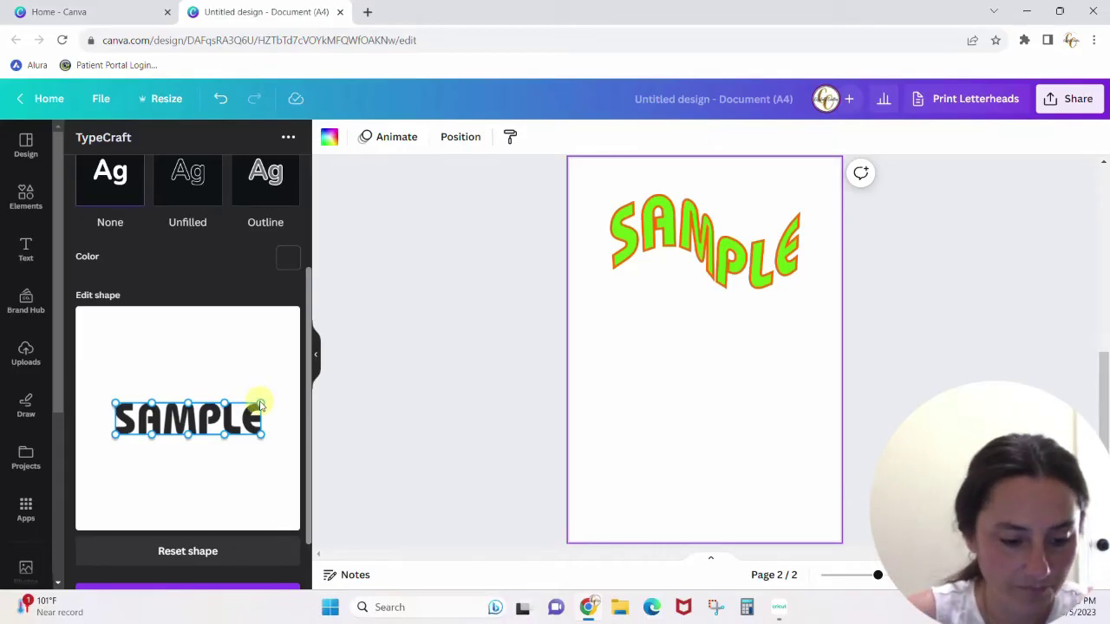
Step: Flare the SAMPLE shape toward the E by pulling its end corners far apart vertically and widening its middle slightly
left_click_drag(260, 405, 261, 348)
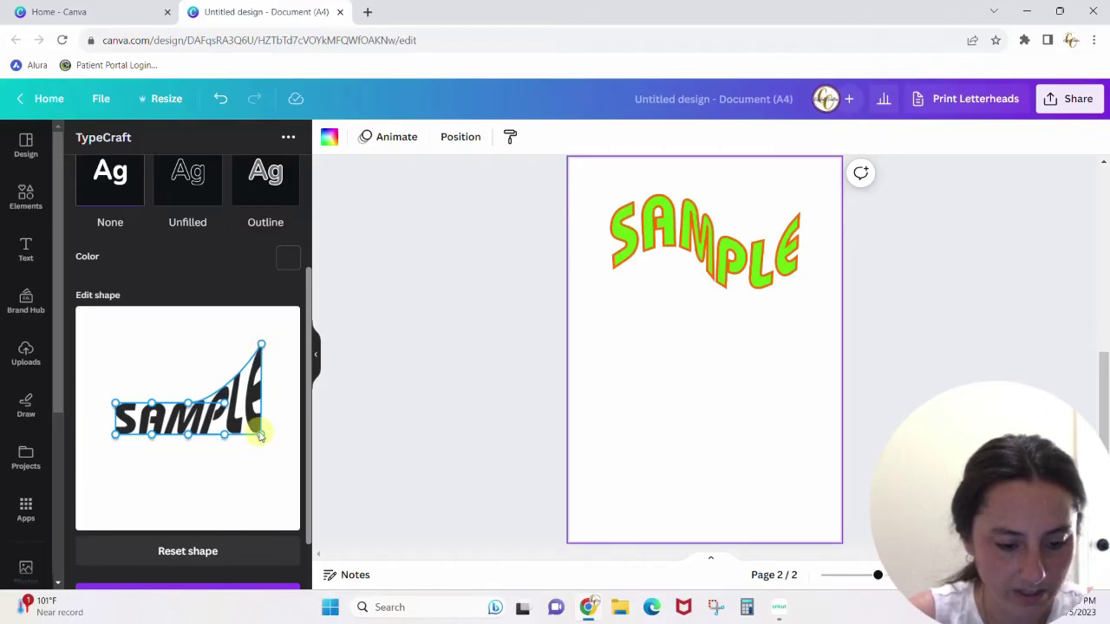
left_click_drag(261, 436, 263, 491)
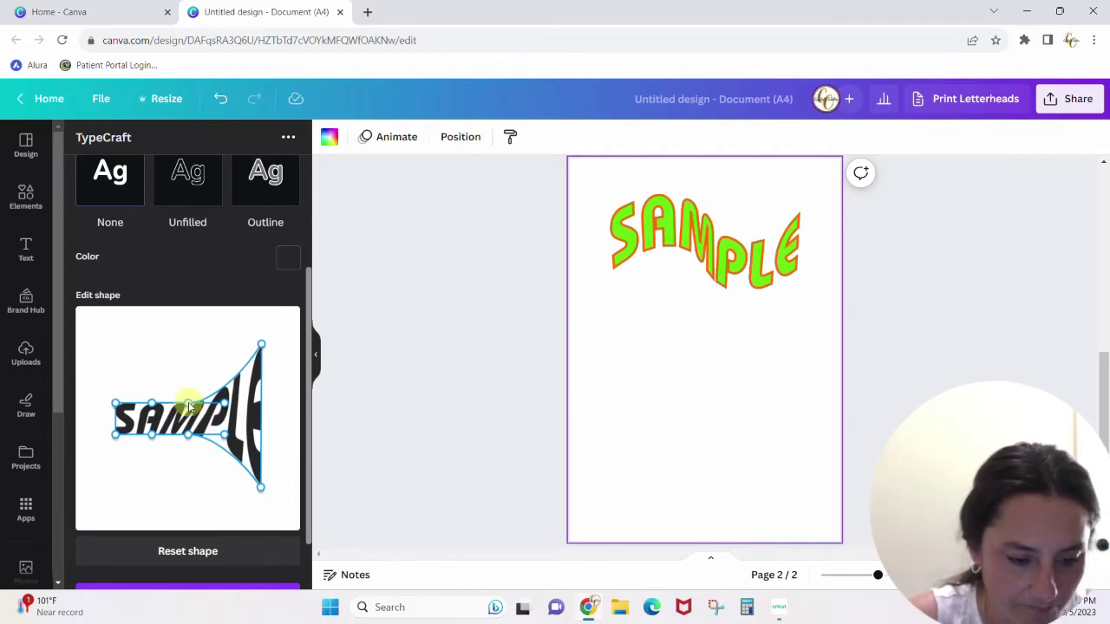
left_click_drag(189, 407, 187, 383)
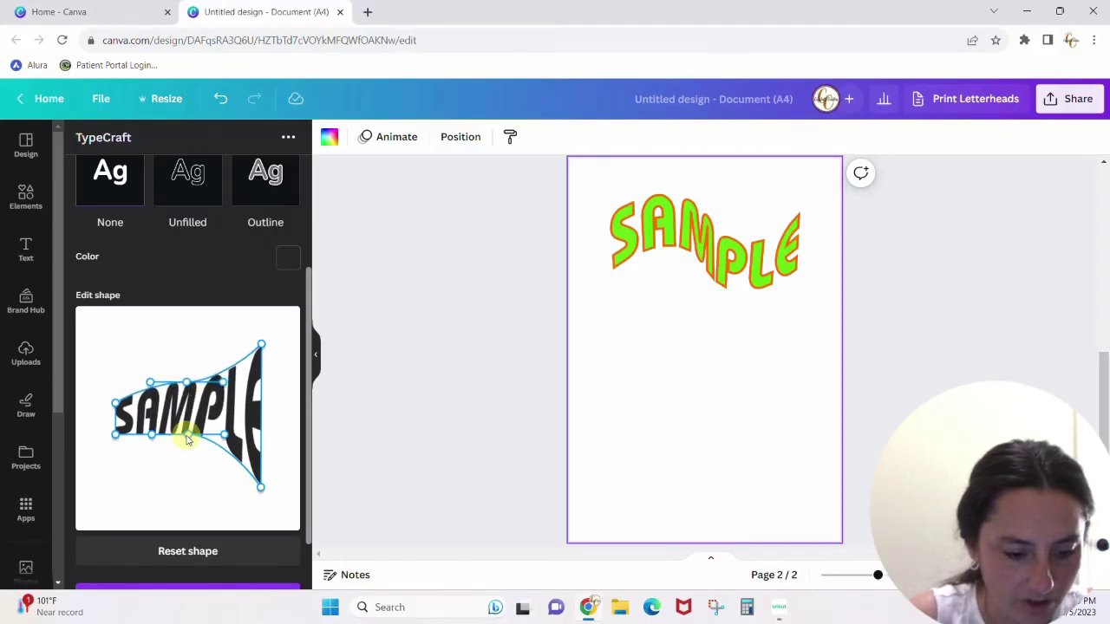
left_click_drag(187, 438, 187, 451)
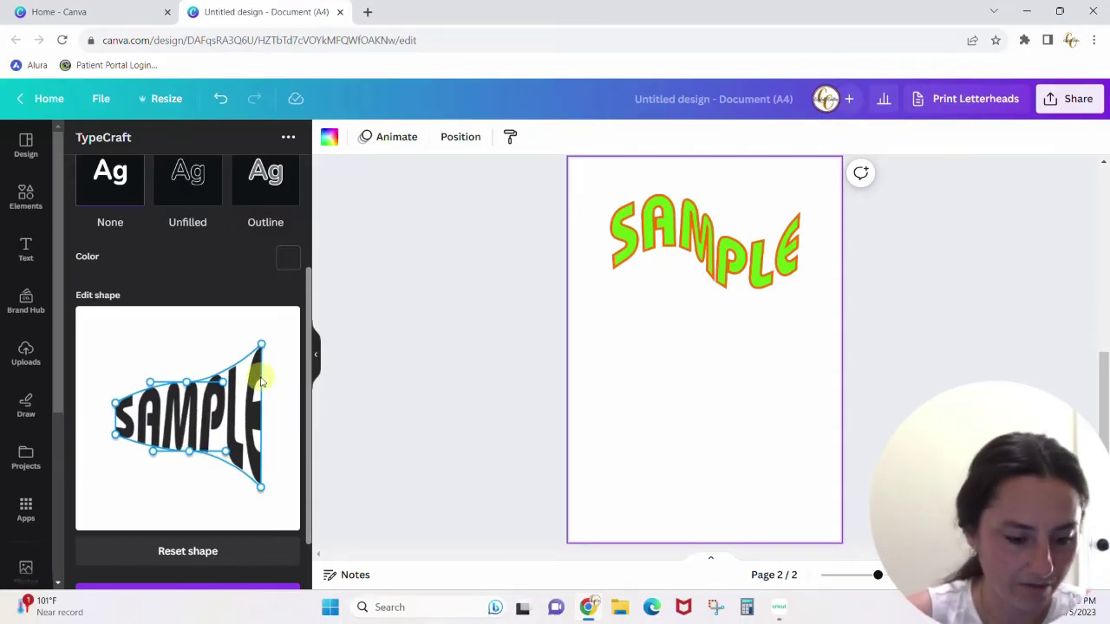
Step: Adjust the curve points between corners and middle so the SAMPLE shape's upper and lower edges taper in nearly straight lines
left_click_drag(223, 383, 232, 366)
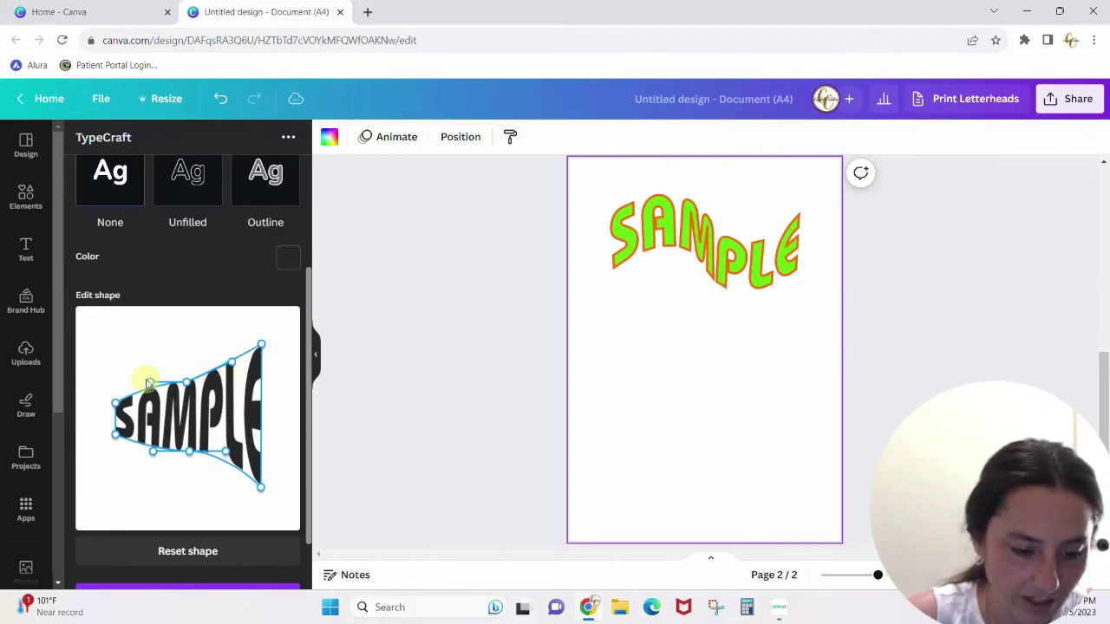
left_click_drag(150, 384, 141, 396)
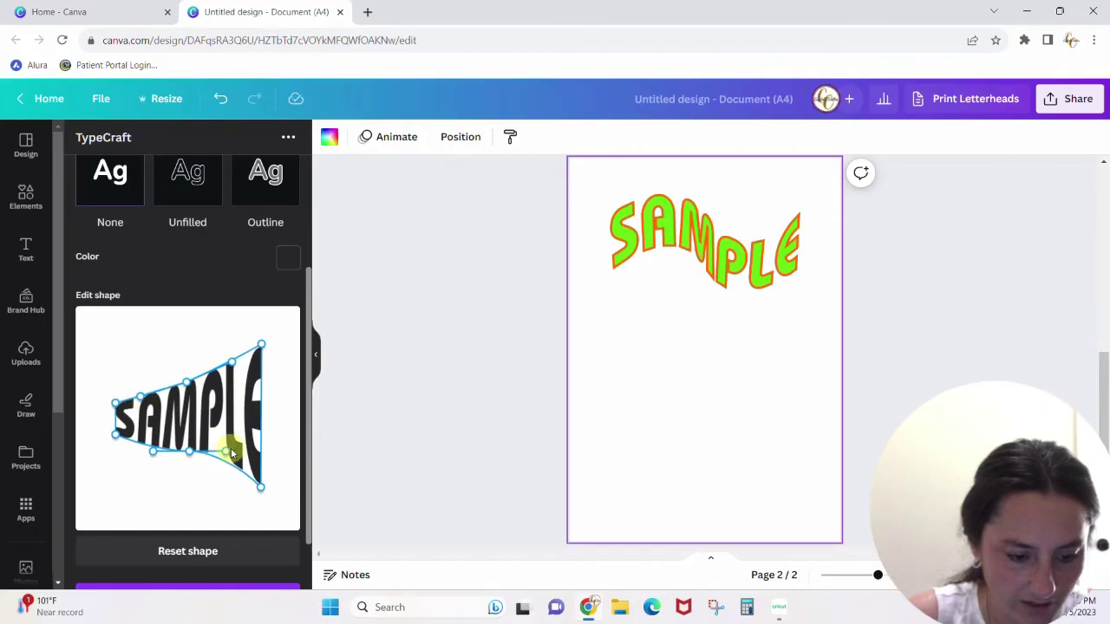
left_click_drag(228, 453, 228, 470)
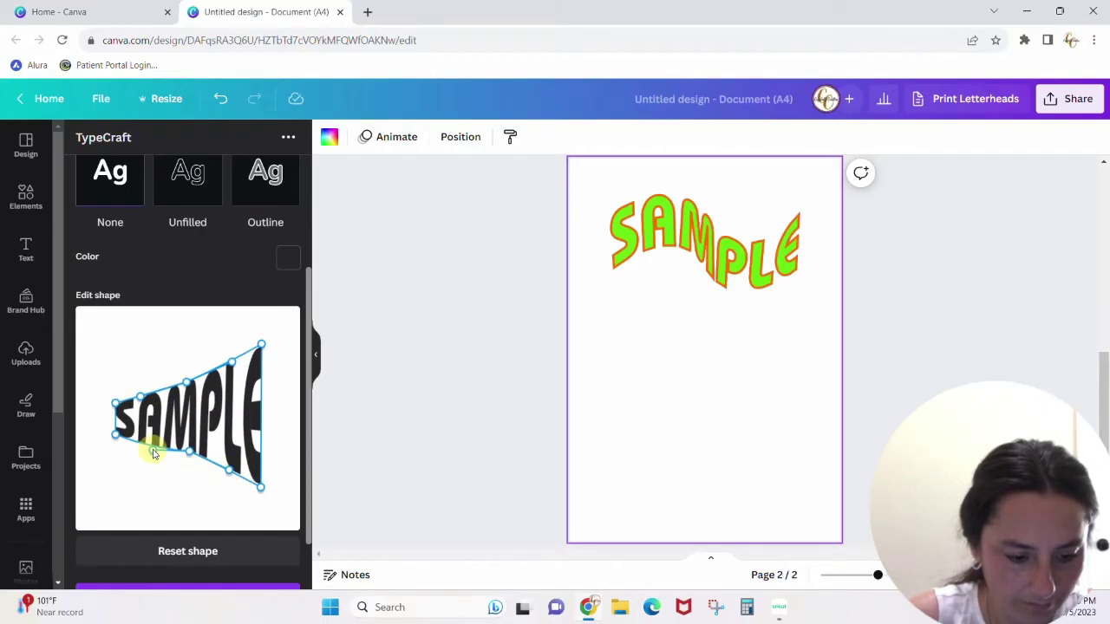
left_click_drag(152, 453, 192, 455)
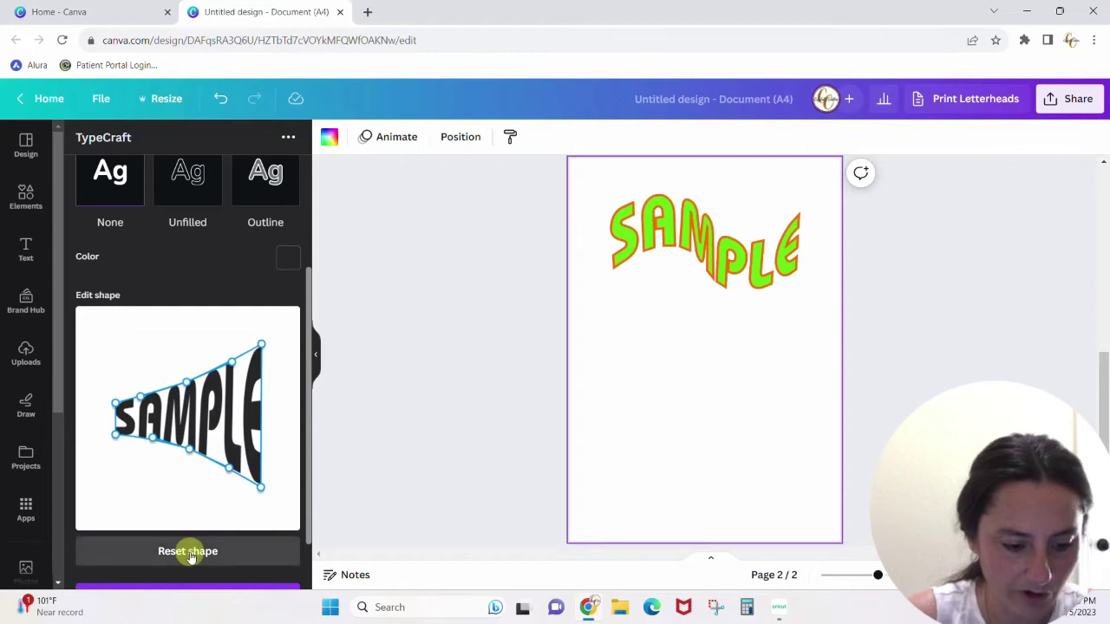
Step: Add the flared SAMPLE lettering to the page, enlarge it to most of the page width and center it below the wave lettering
scroll(313, 388, "down", 1)
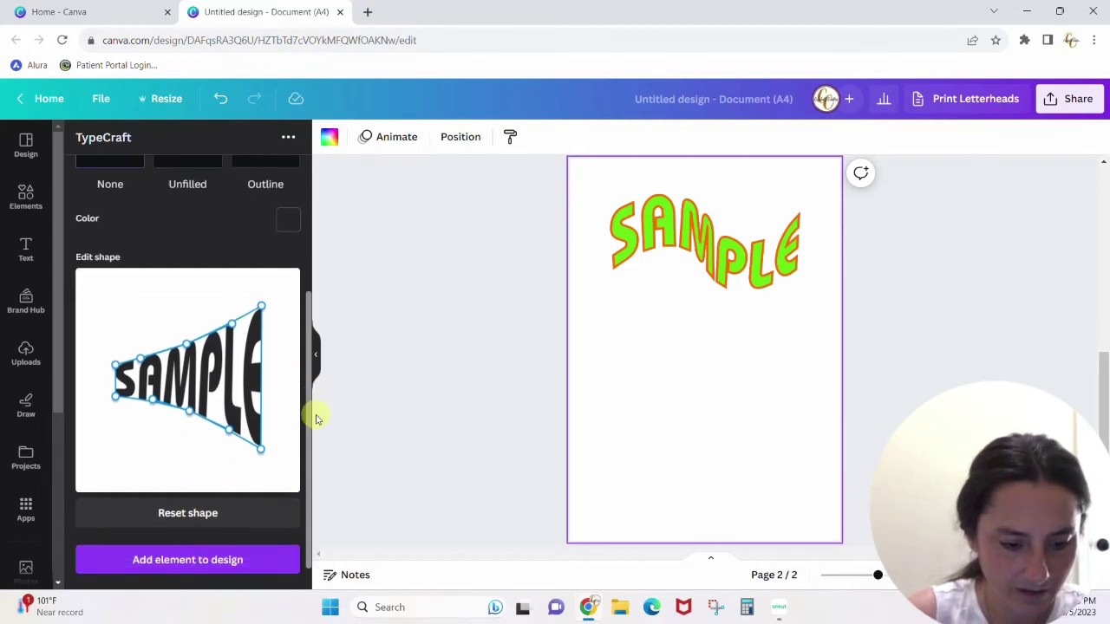
left_click(210, 534)
left_click_drag(685, 347, 672, 421)
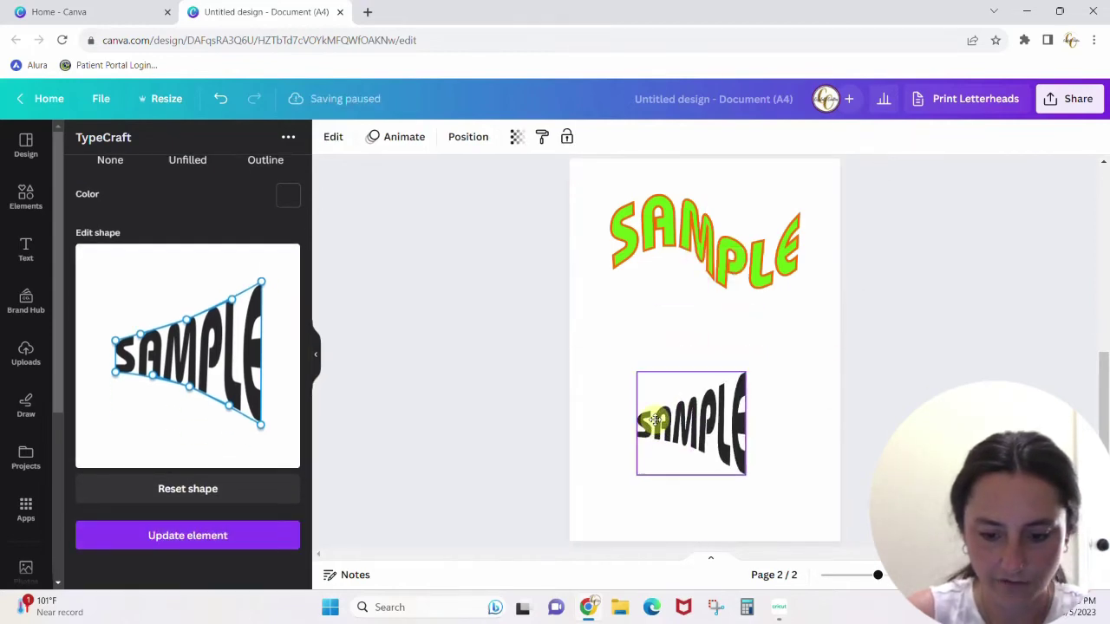
left_click_drag(746, 371, 822, 300)
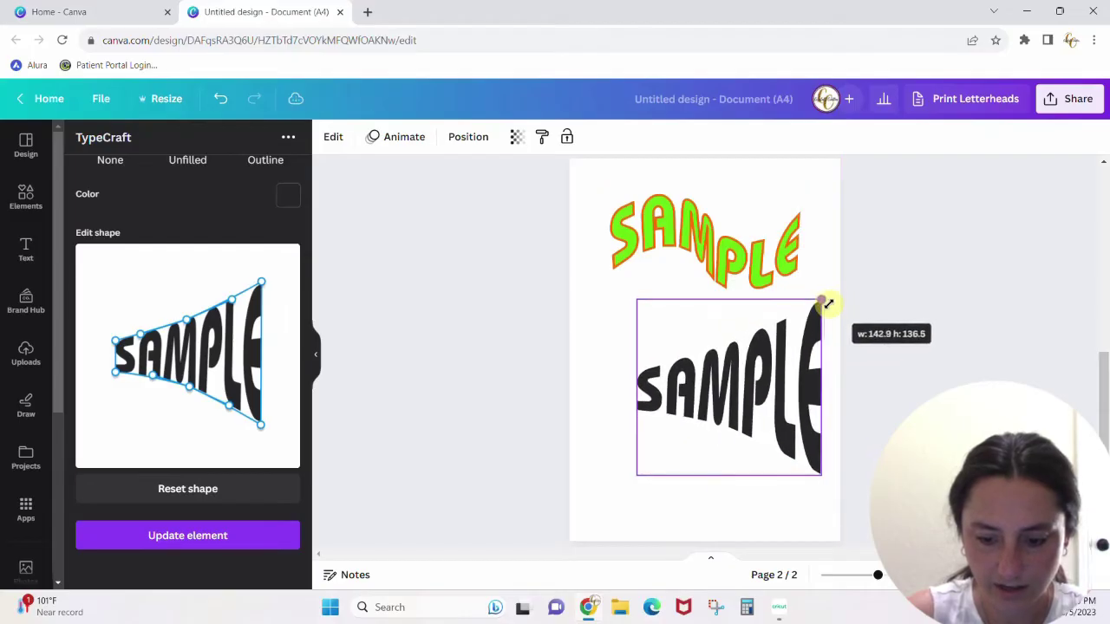
left_click_drag(636, 477, 590, 505)
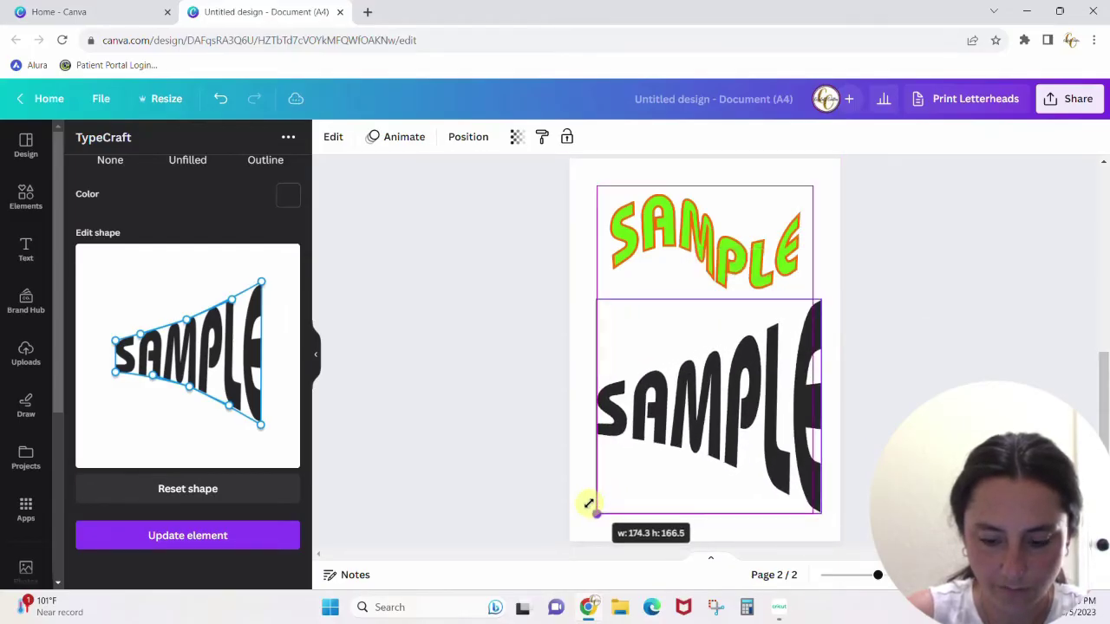
mouse_move(697, 396)
left_mouse_down()
mouse_move(674, 415)
mouse_move(687, 410)
left_mouse_up()
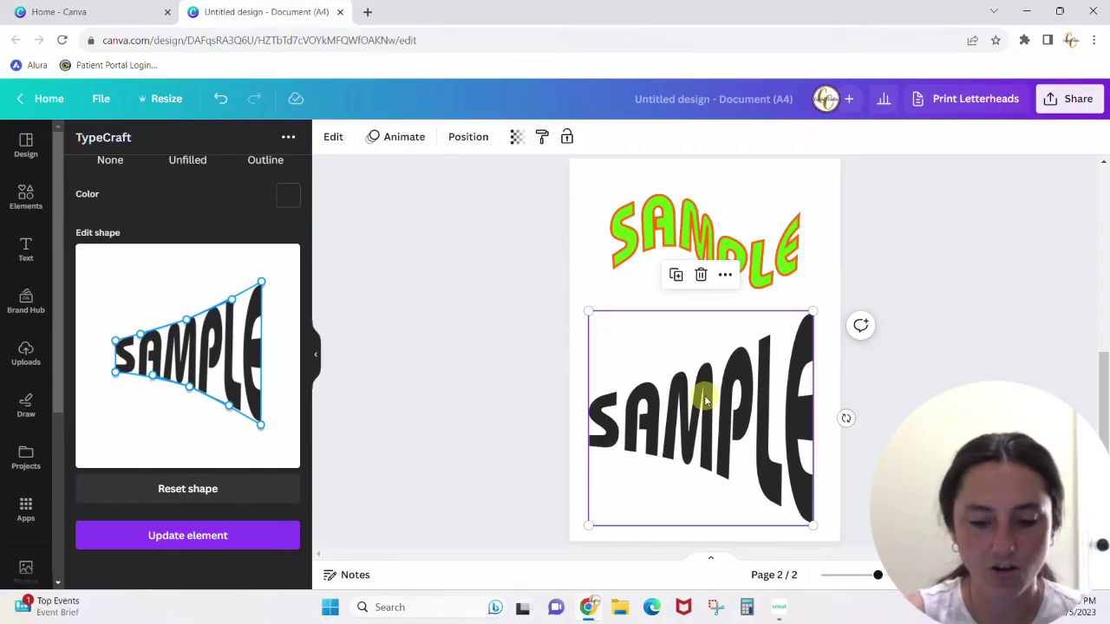
Step: Delete both the flared and the wave-shaped SAMPLE lettering from the page
key("Delete")
left_click(781, 265)
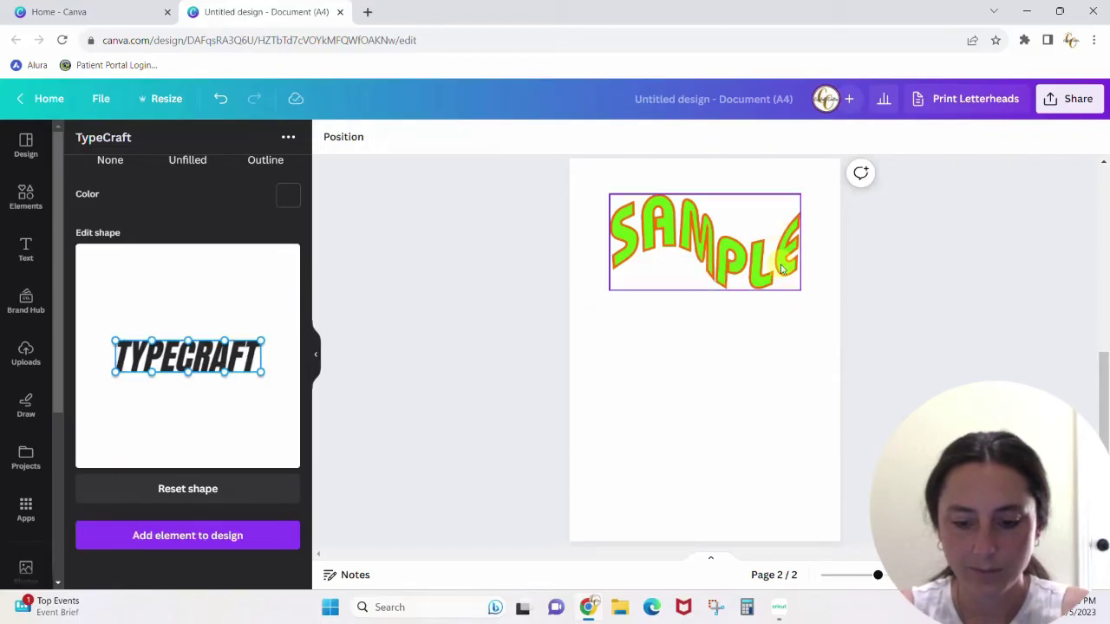
key("Delete")
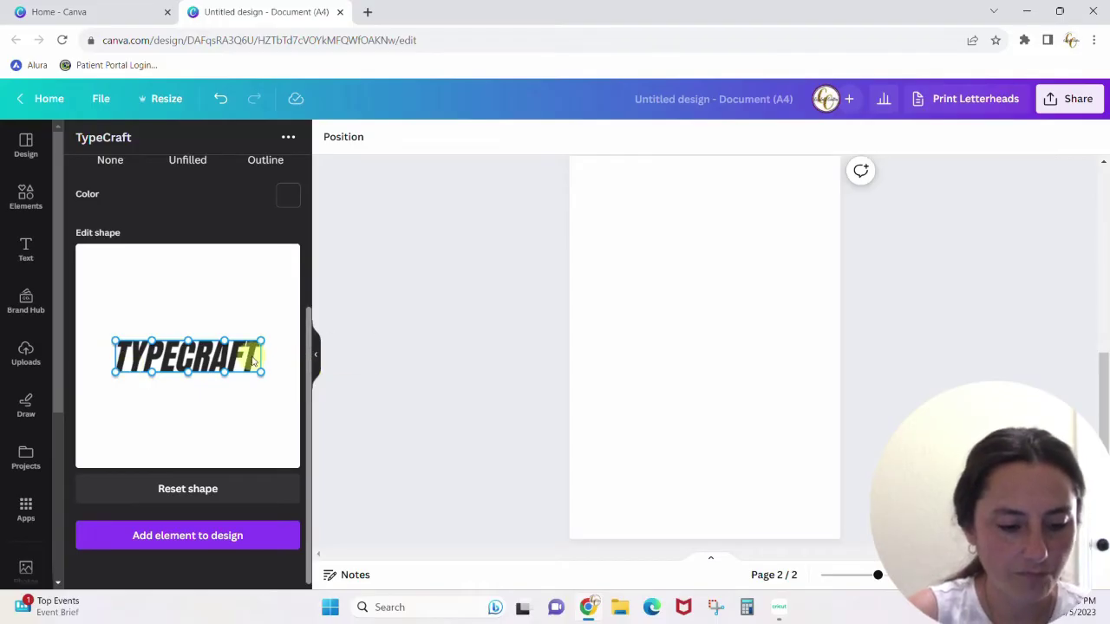
Step: Set the font of the TYPECRAFT text to BubblemarkFill Regular and check its preview
left_click_drag(308, 393, 312, 249)
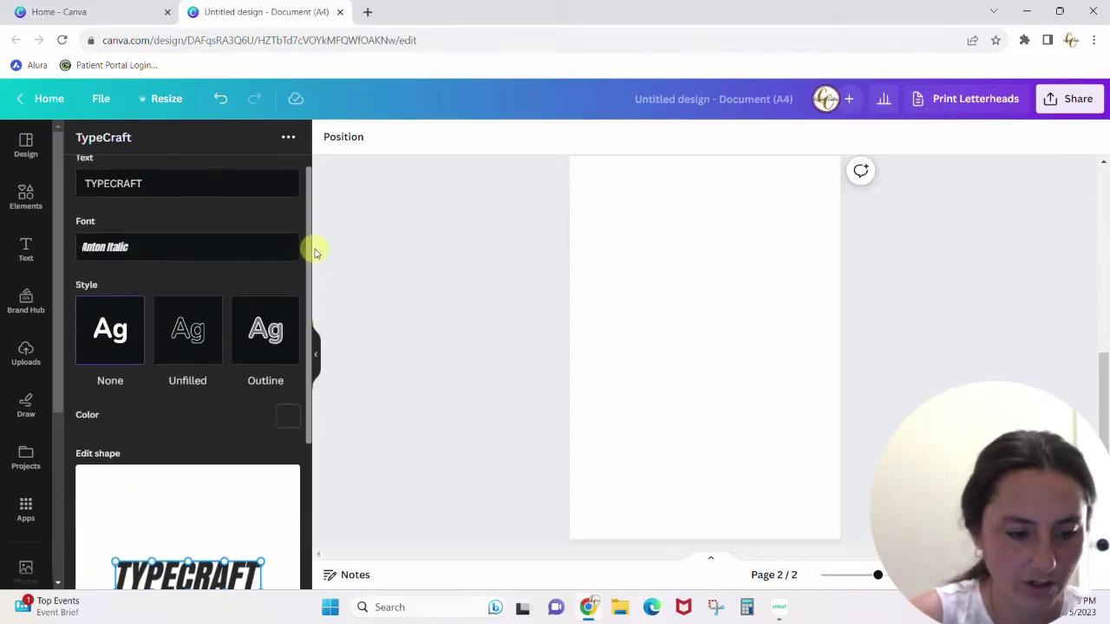
left_click(103, 251)
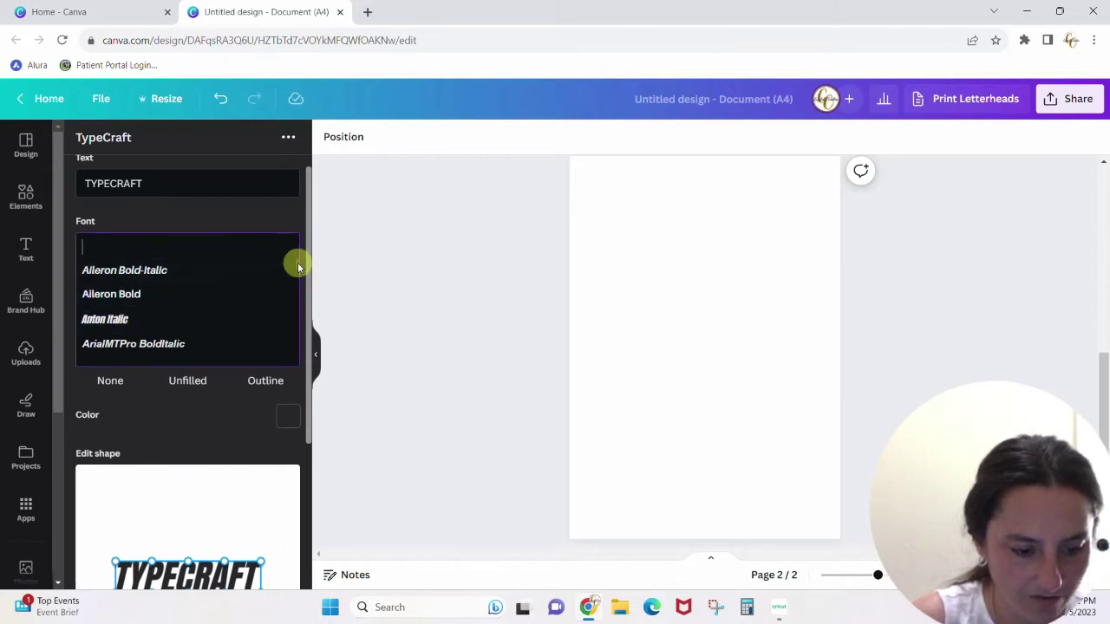
left_click_drag(298, 268, 298, 278)
scroll(298, 277, "down", 3)
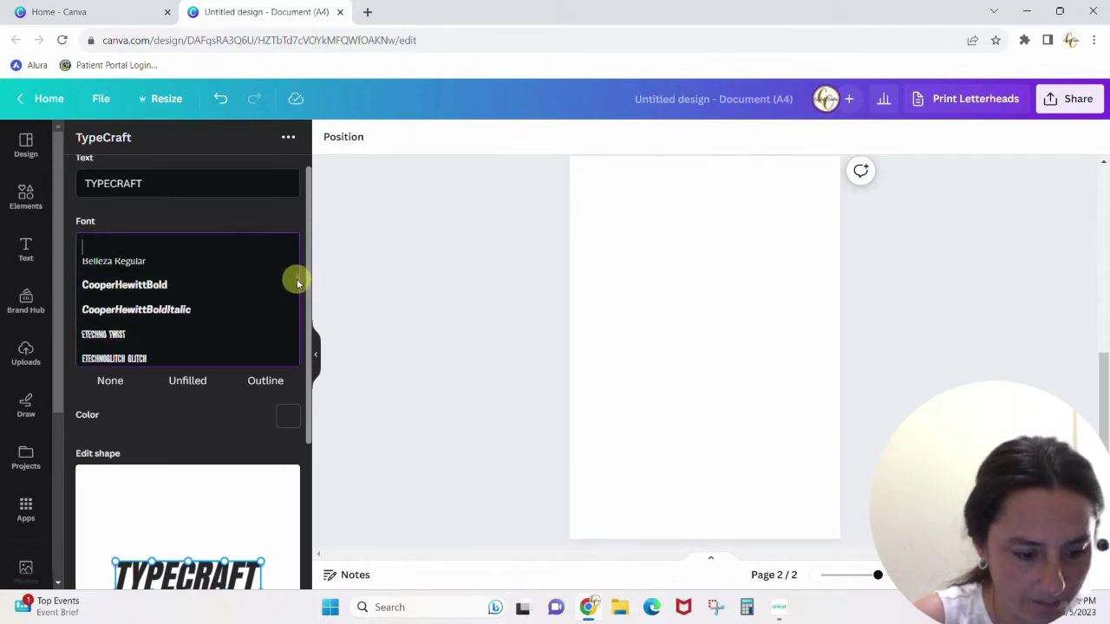
scroll(297, 279, "up", 2)
left_click_drag(297, 277, 297, 348)
scroll(298, 350, "down", 2)
scroll(299, 351, "up", 1)
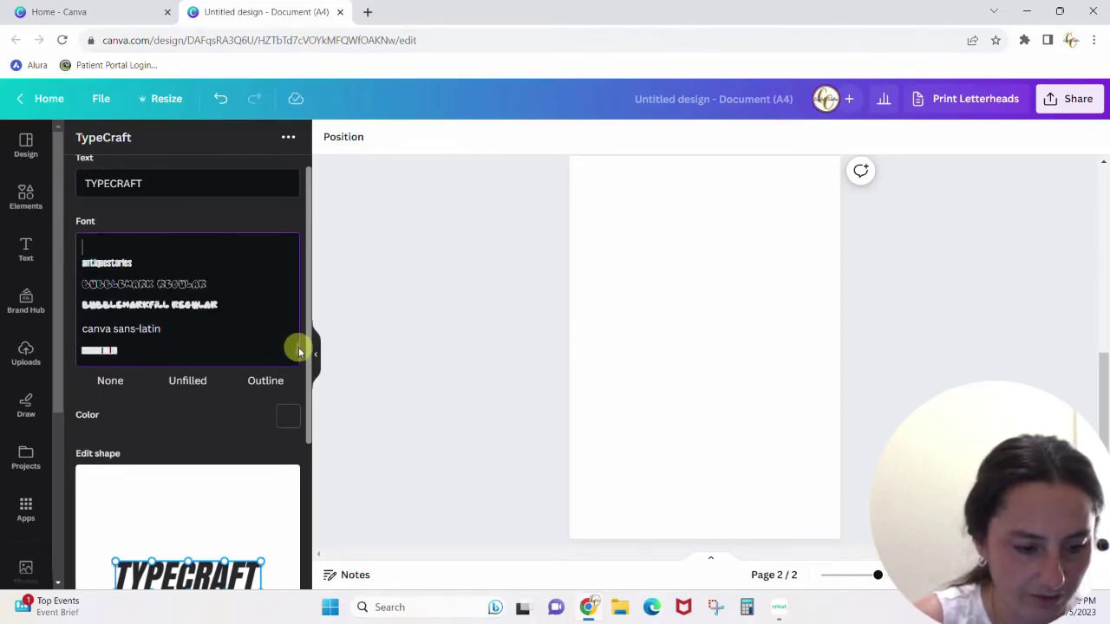
left_click(185, 305)
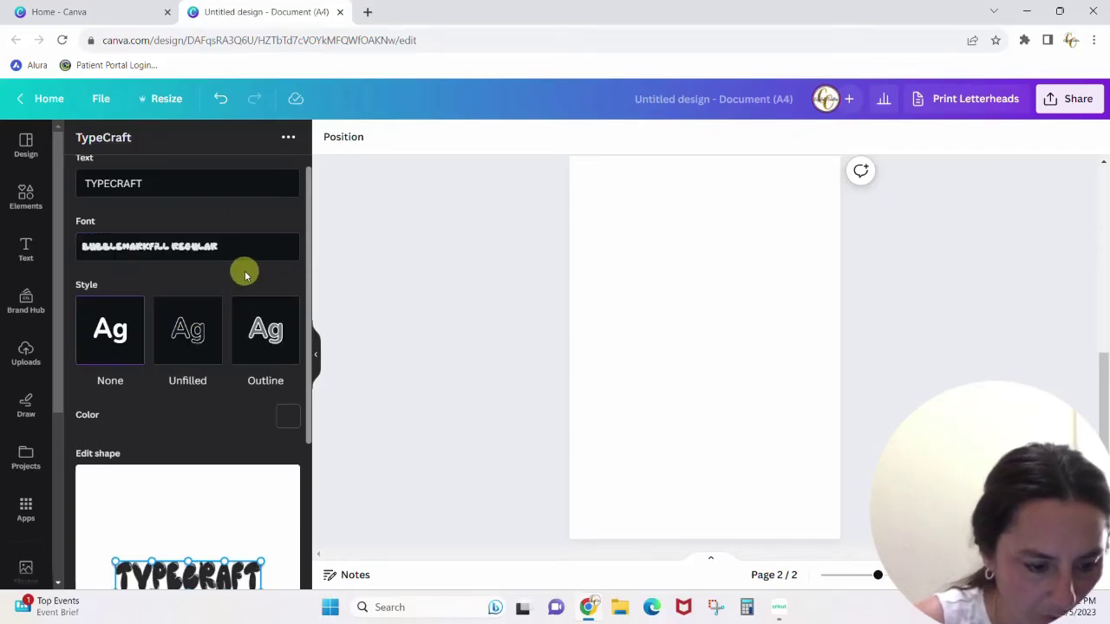
left_click_drag(307, 310, 318, 426)
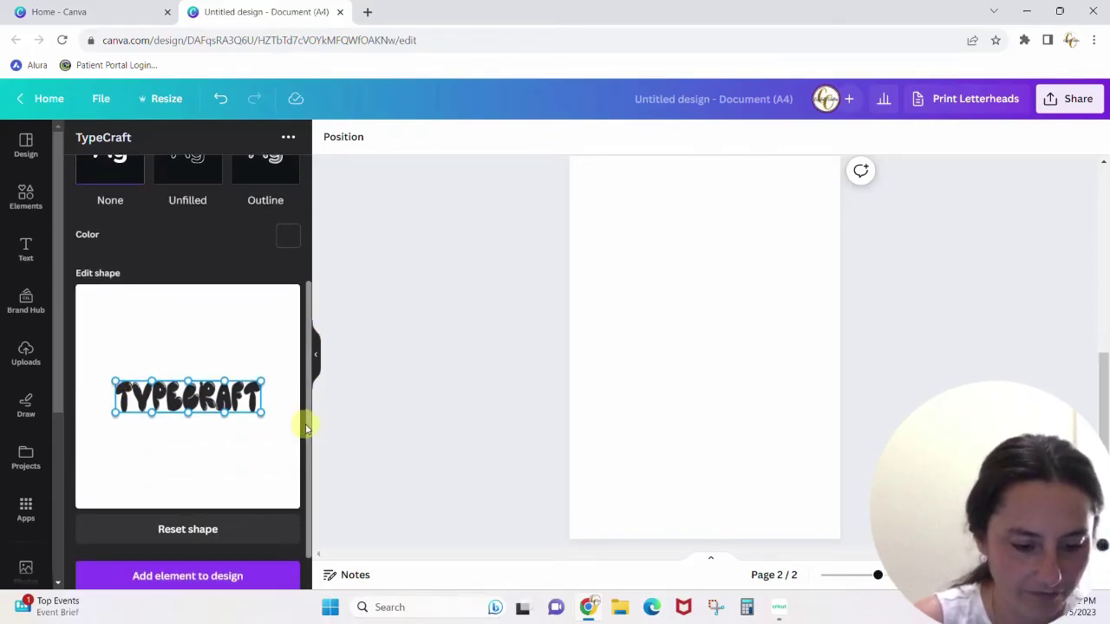
Step: Change the font of the TYPECRAFT text to BauhausPro Heavy
left_click_drag(310, 355, 319, 210)
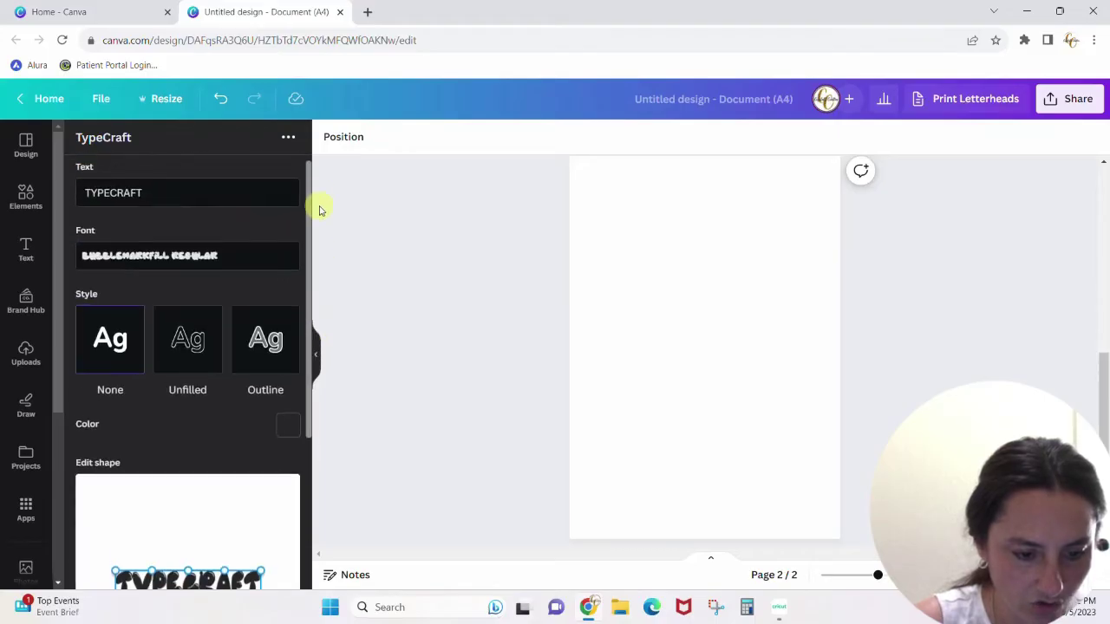
left_click(148, 259)
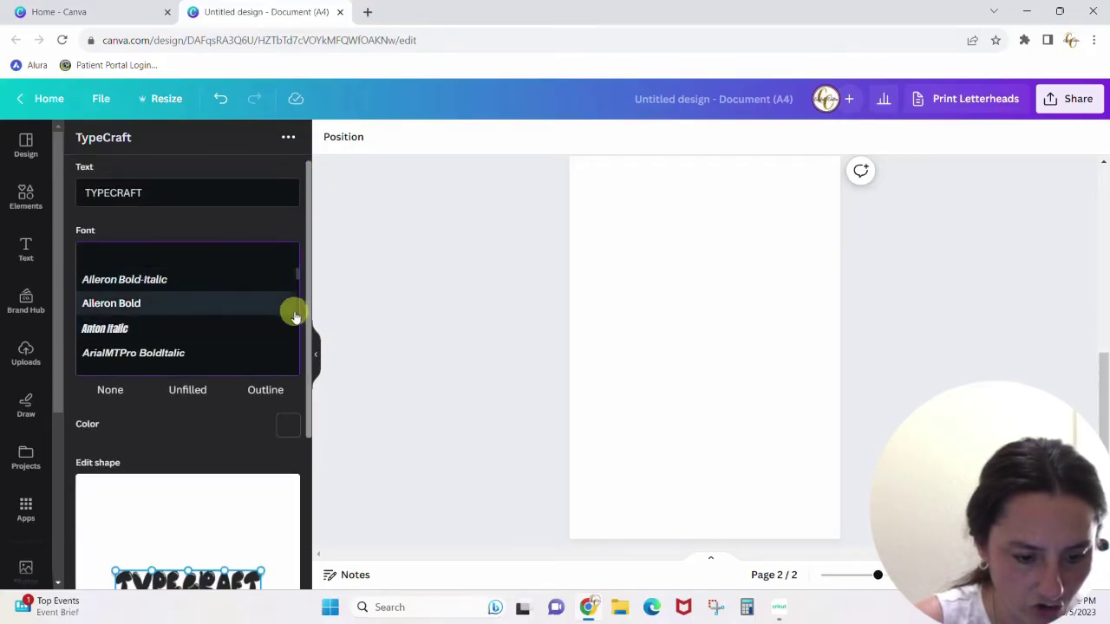
scroll(298, 277, "down", 3)
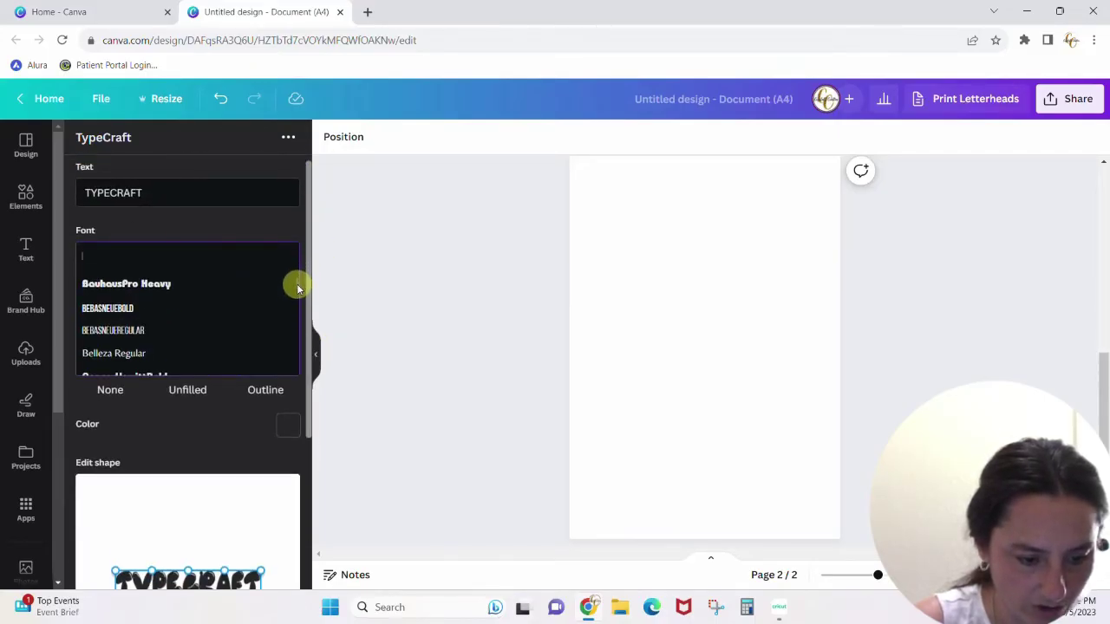
left_click(156, 285)
Step: Pull the TYPECRAFT shape's four corners apart vertically by similar amounts and widen its middle slightly to form a bow-tie outline
left_click_drag(307, 359, 304, 478)
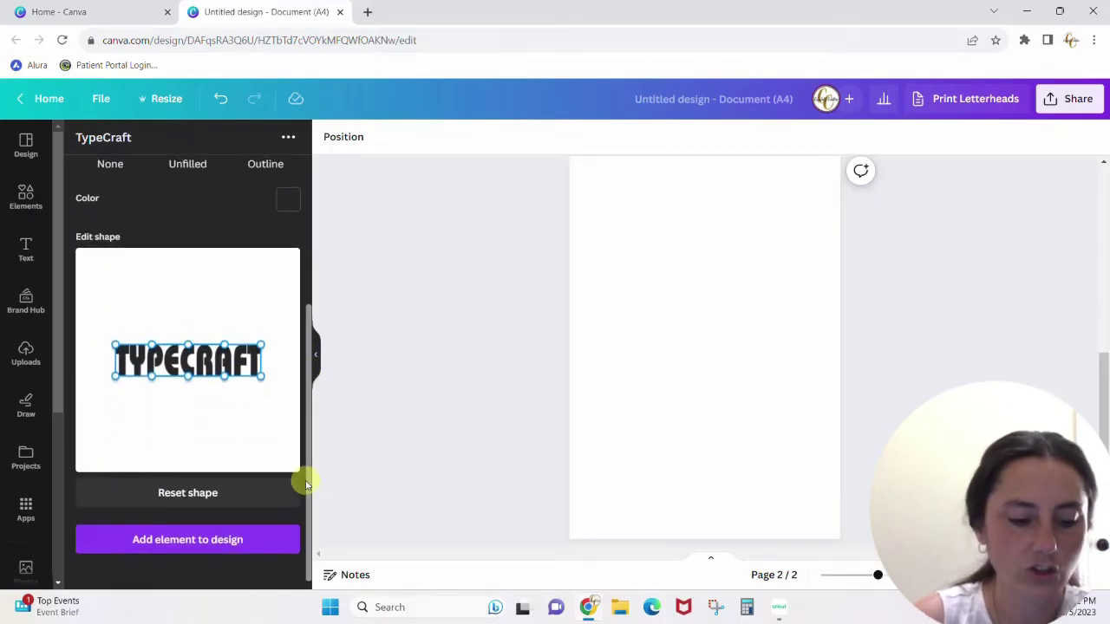
left_click(113, 340)
left_click_drag(113, 340, 112, 305)
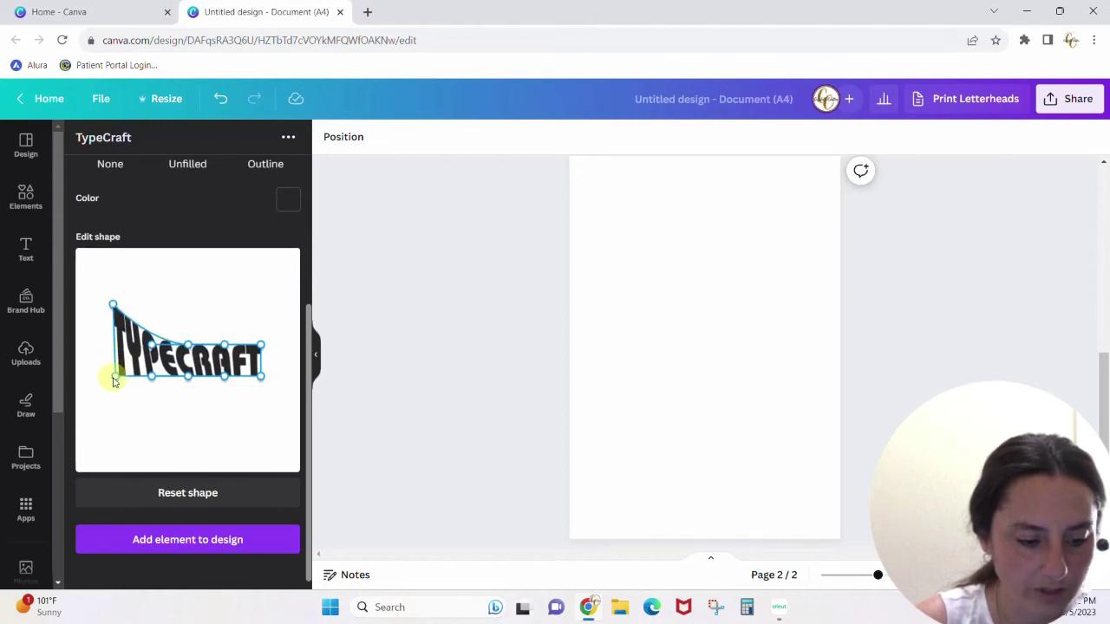
left_click_drag(113, 380, 113, 415)
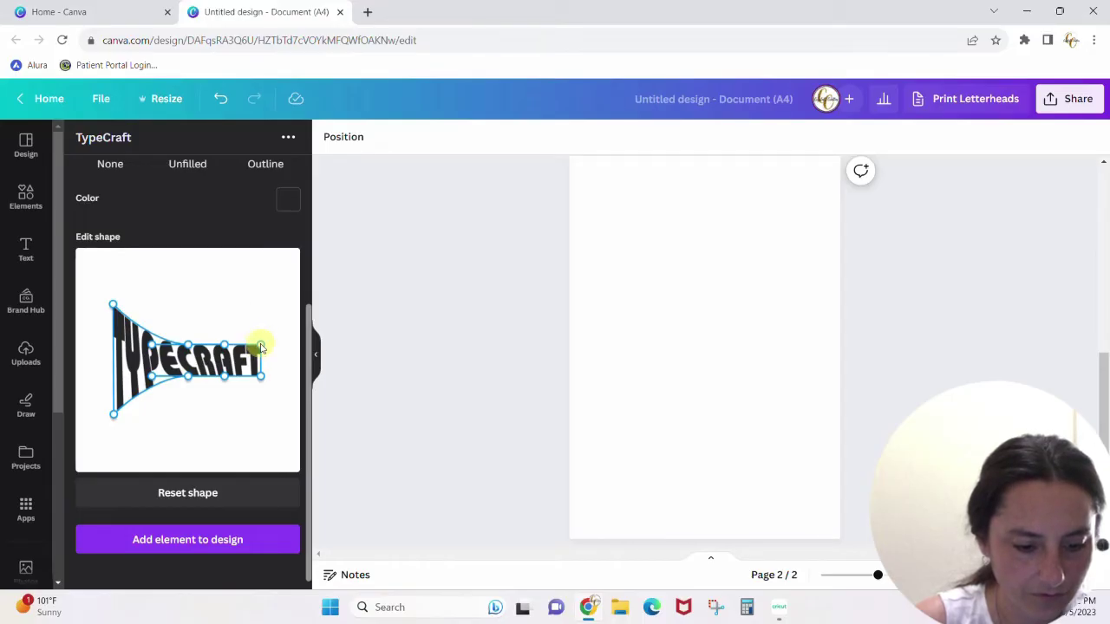
left_click_drag(260, 347, 261, 308)
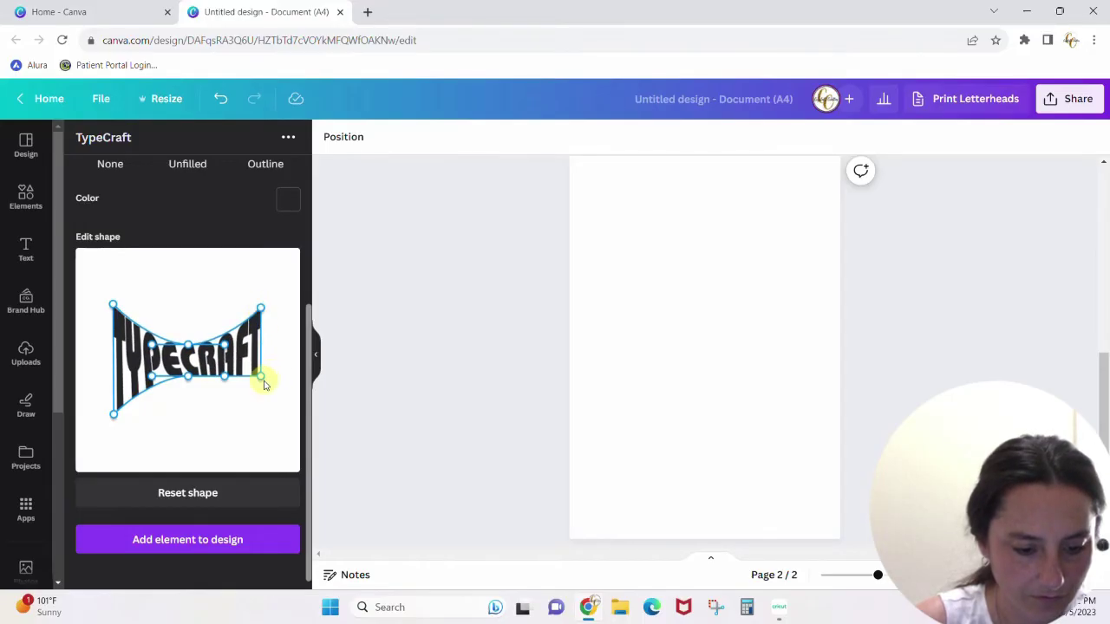
left_click_drag(260, 379, 260, 418)
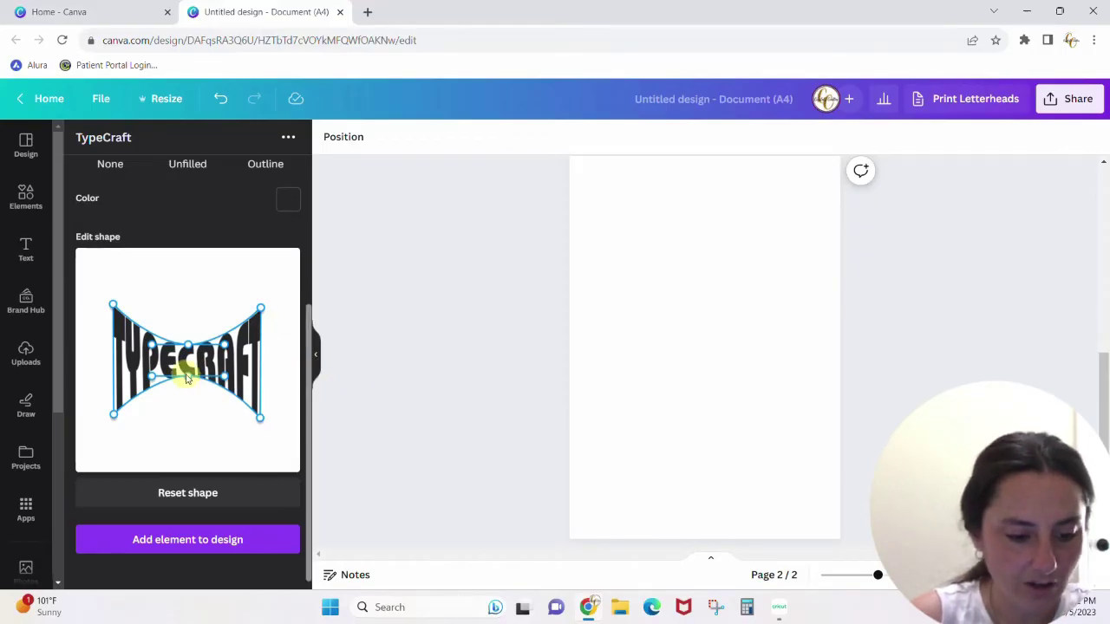
left_click_drag(189, 378, 188, 396)
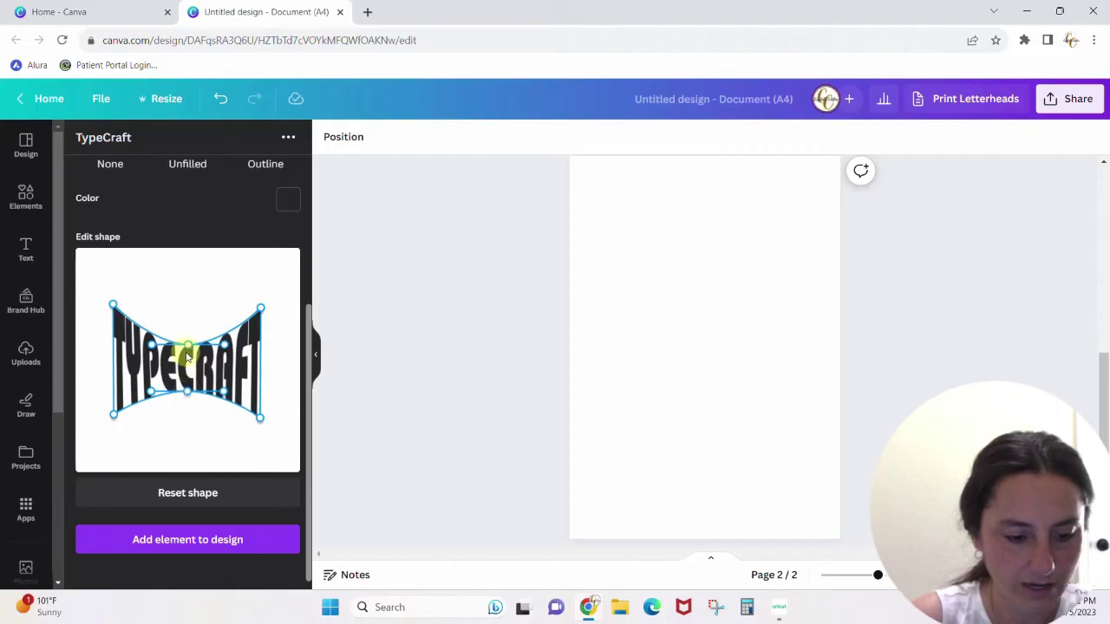
left_click_drag(189, 347, 189, 332)
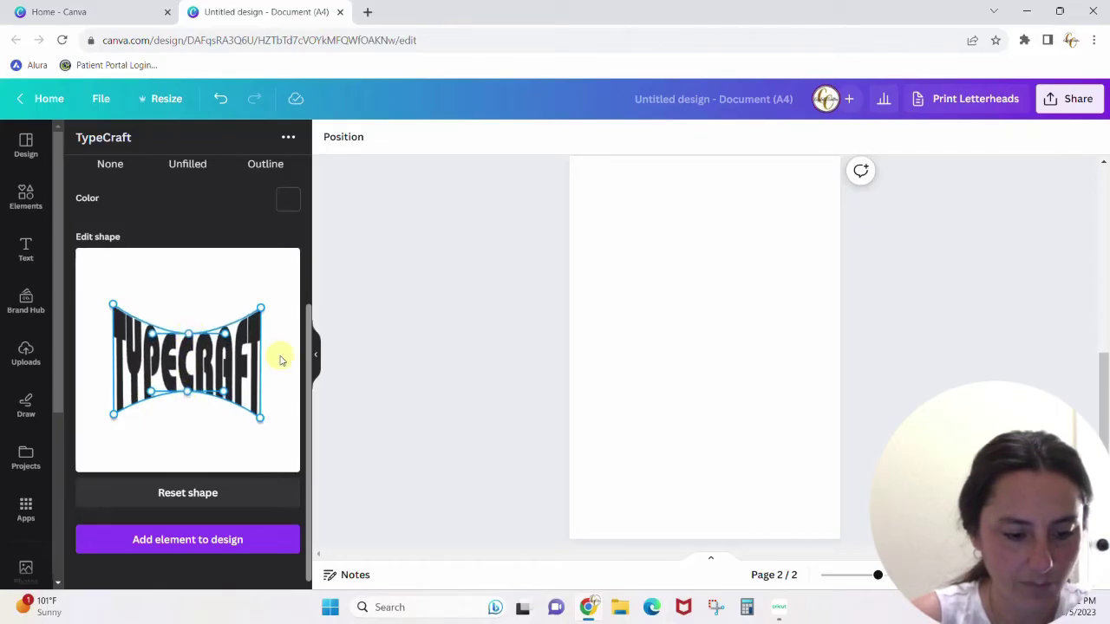
Step: Color the TYPECRAFT lettering bright turquoise, around #00d7e5
scroll(286, 198, "up", 1)
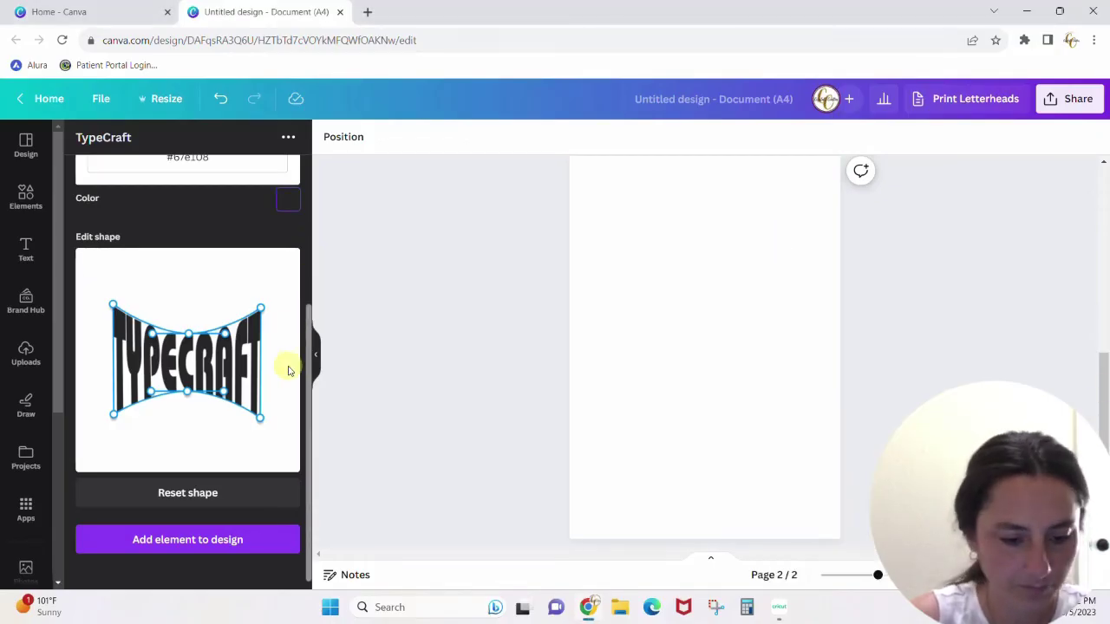
left_click_drag(308, 368, 309, 248)
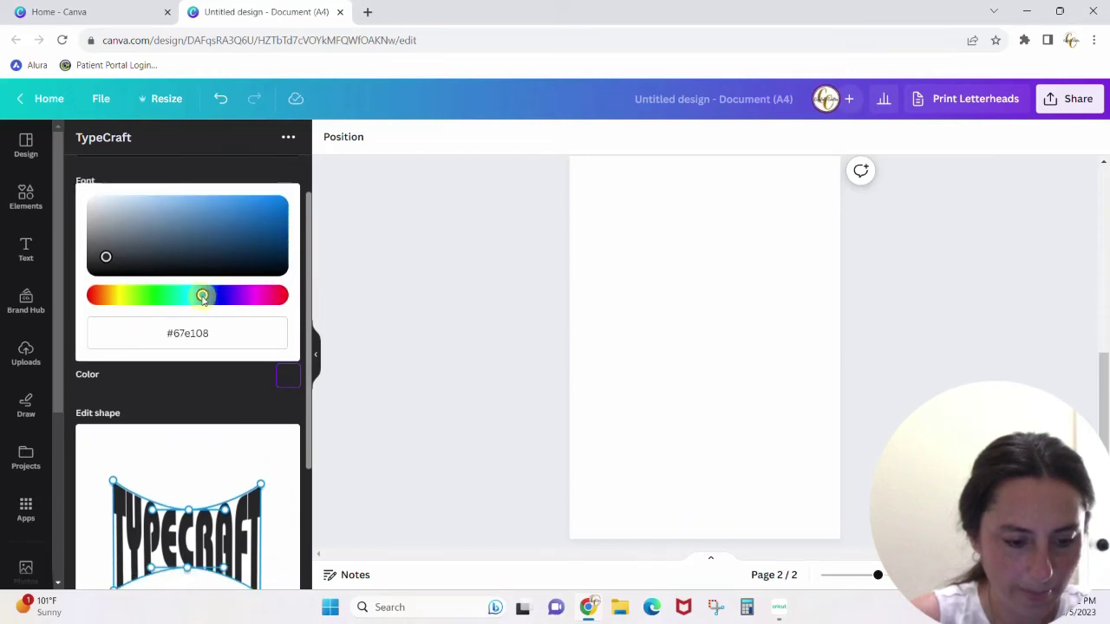
mouse_move(202, 298)
left_mouse_down()
mouse_move(223, 299)
mouse_move(190, 301)
left_mouse_up()
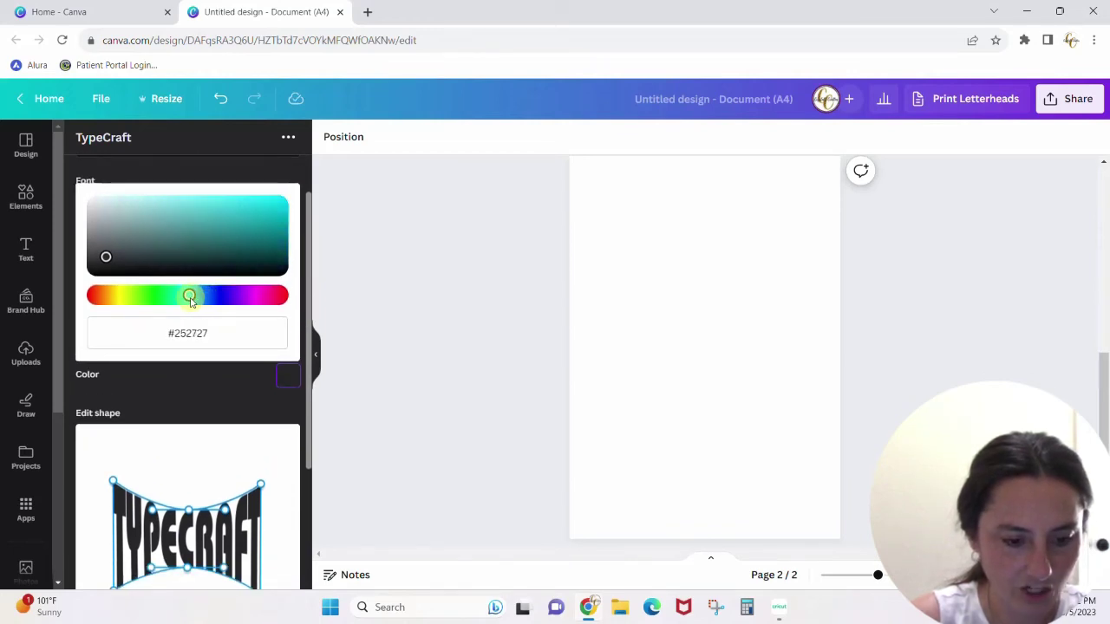
left_click_drag(107, 258, 283, 216)
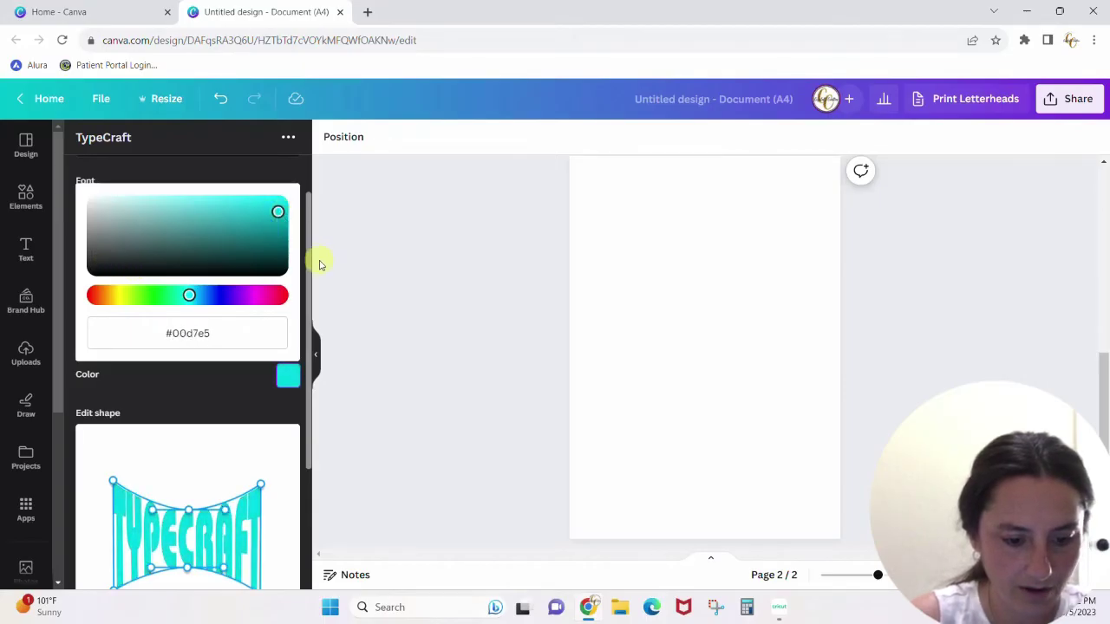
Step: Add the turquoise bow-tie TYPECRAFT lettering to the page and enlarge it to nearly the full page width
left_click_drag(312, 270, 295, 401)
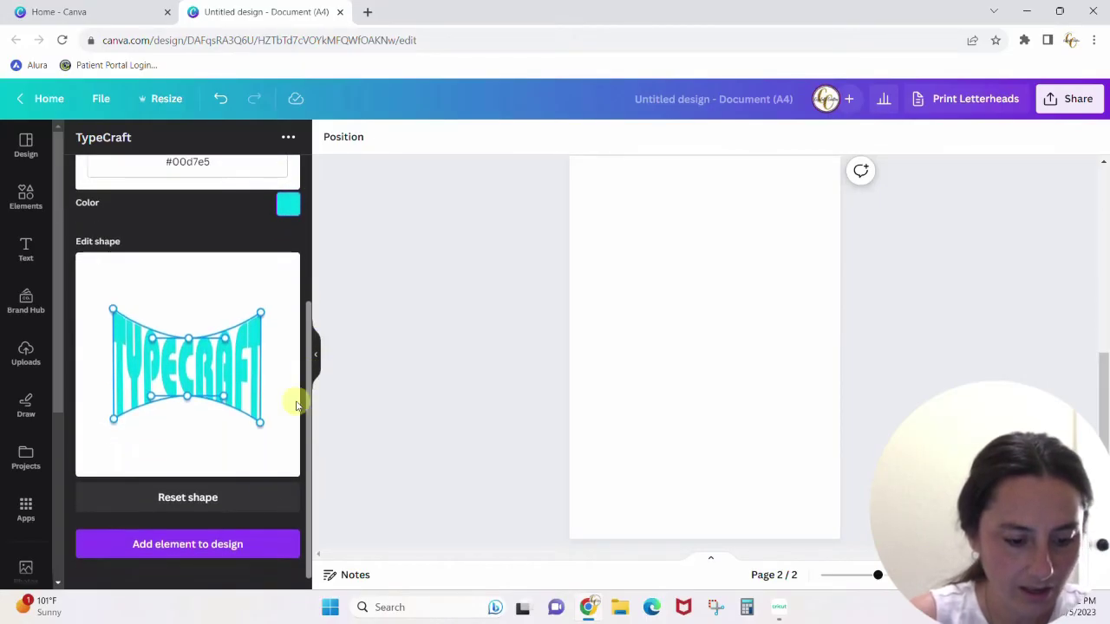
left_click(168, 547)
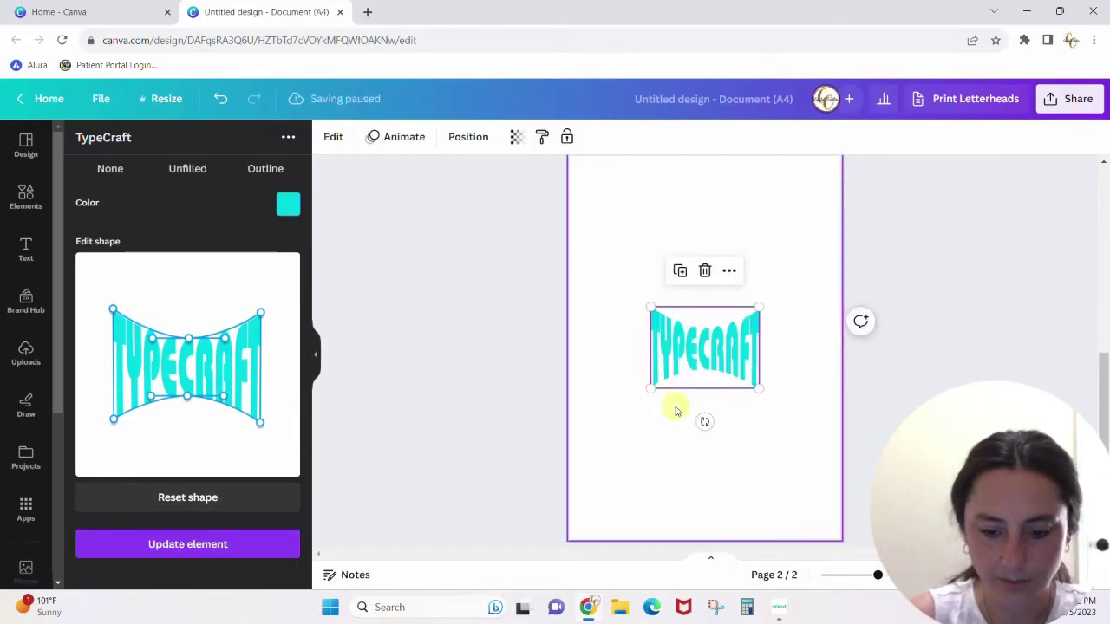
left_click_drag(652, 389, 588, 436)
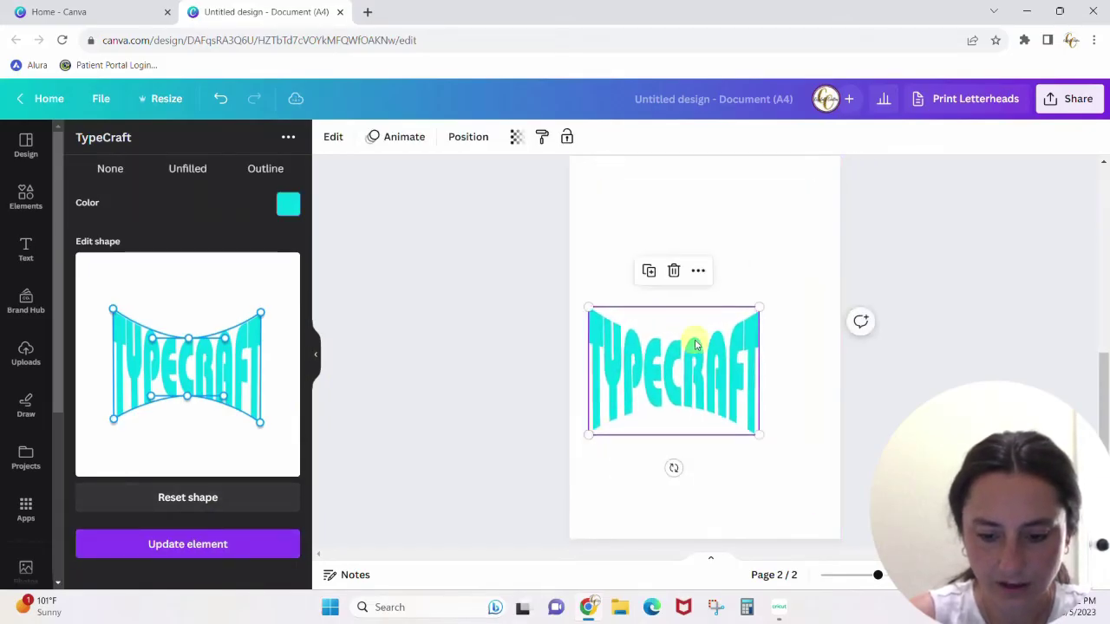
left_click_drag(759, 307, 819, 262)
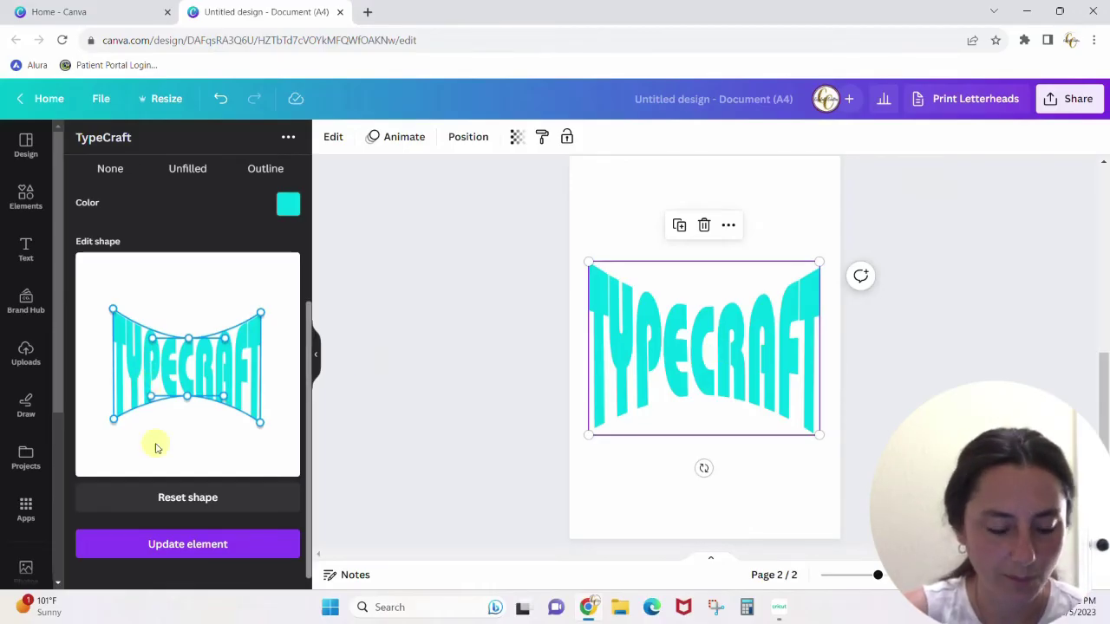
Step: Reset the TYPECRAFT shape, bulge its upper and lower edges outward, and bring each end's corners together into a pointed lens outline
left_click(192, 497)
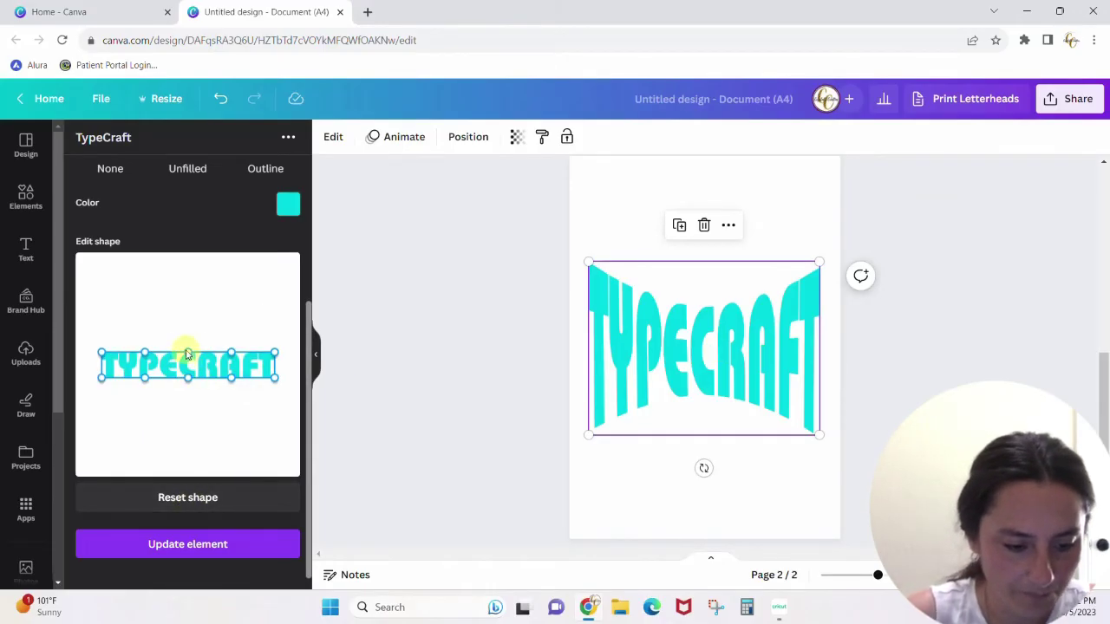
left_click_drag(187, 353, 192, 314)
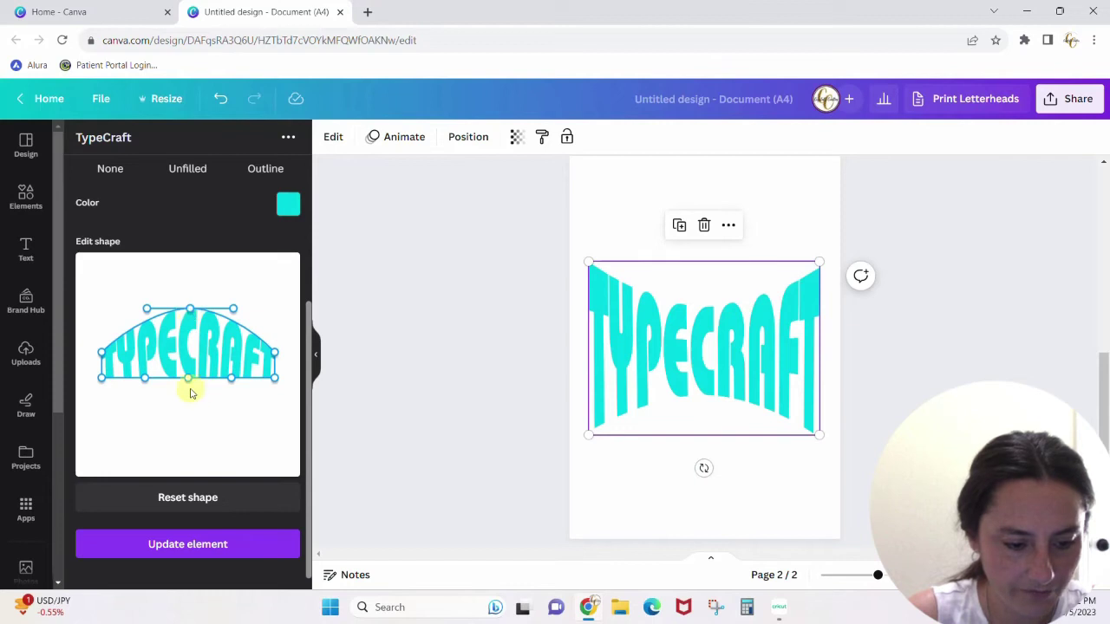
left_click_drag(185, 384, 190, 438)
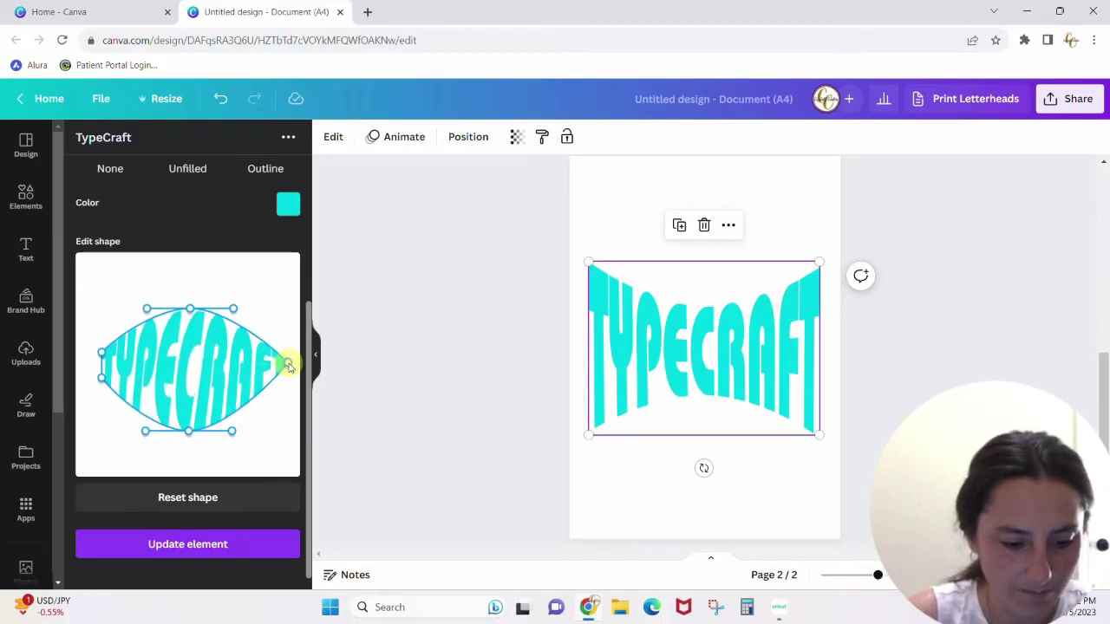
left_click_drag(102, 354, 81, 359)
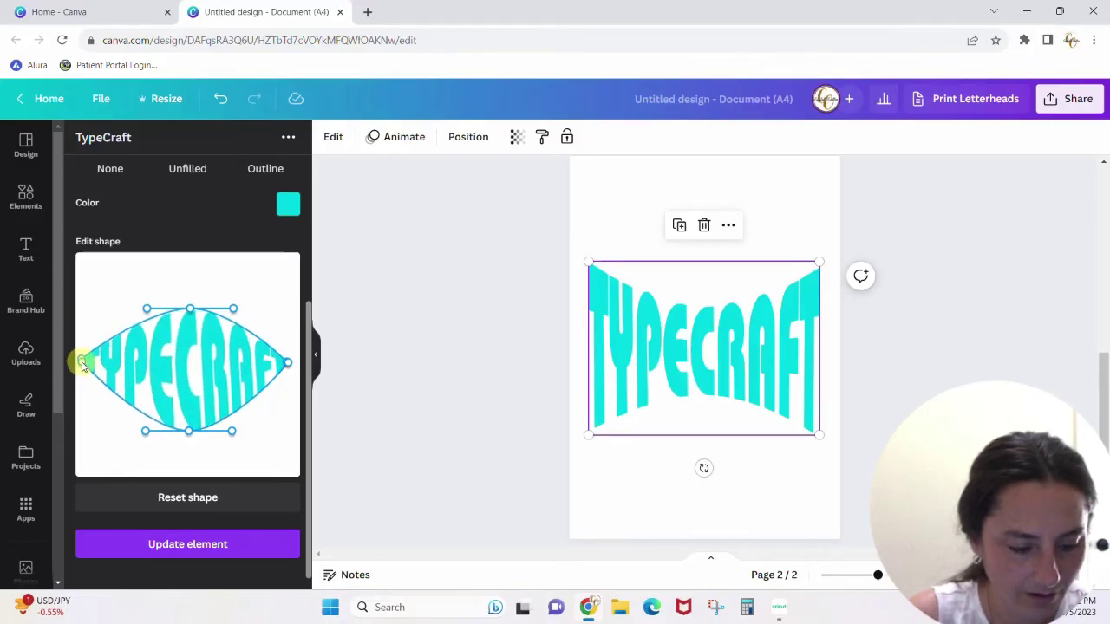
Step: Try a fuller lens outline by pulling the four curve handles beside the upper and lower midpoints outward
left_click_drag(146, 311, 110, 309)
left_click_drag(234, 310, 261, 314)
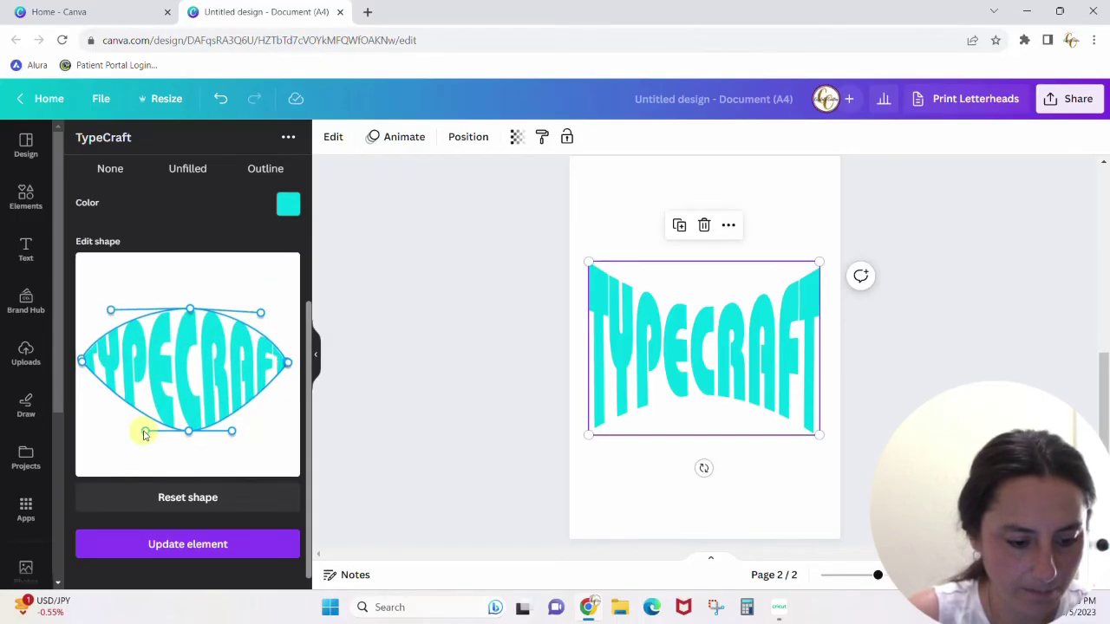
left_click_drag(144, 432, 98, 427)
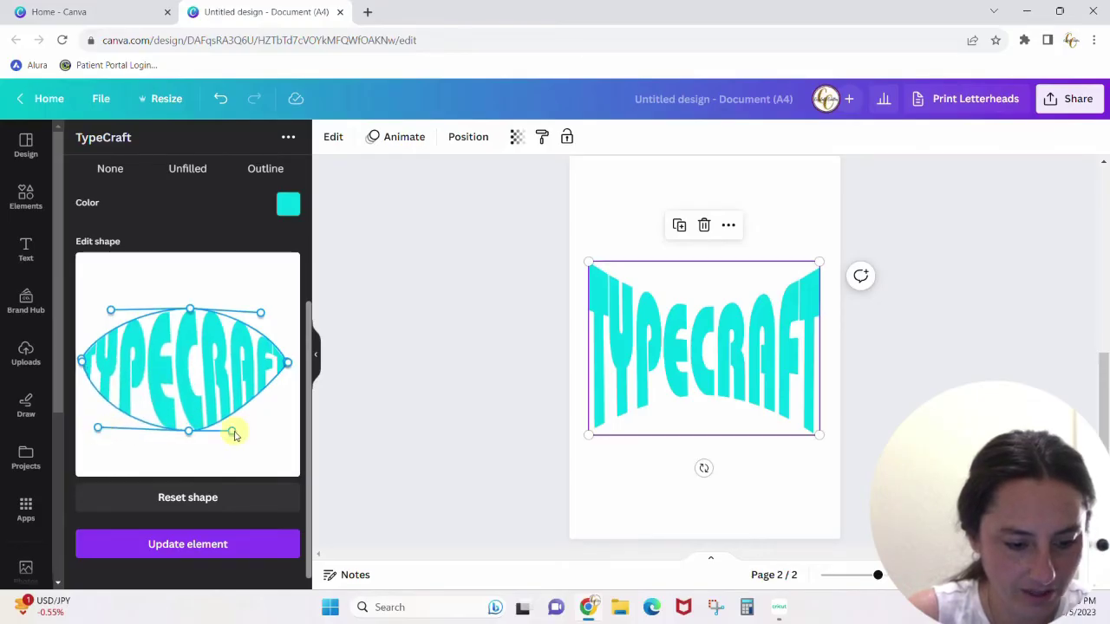
left_click_drag(233, 431, 255, 418)
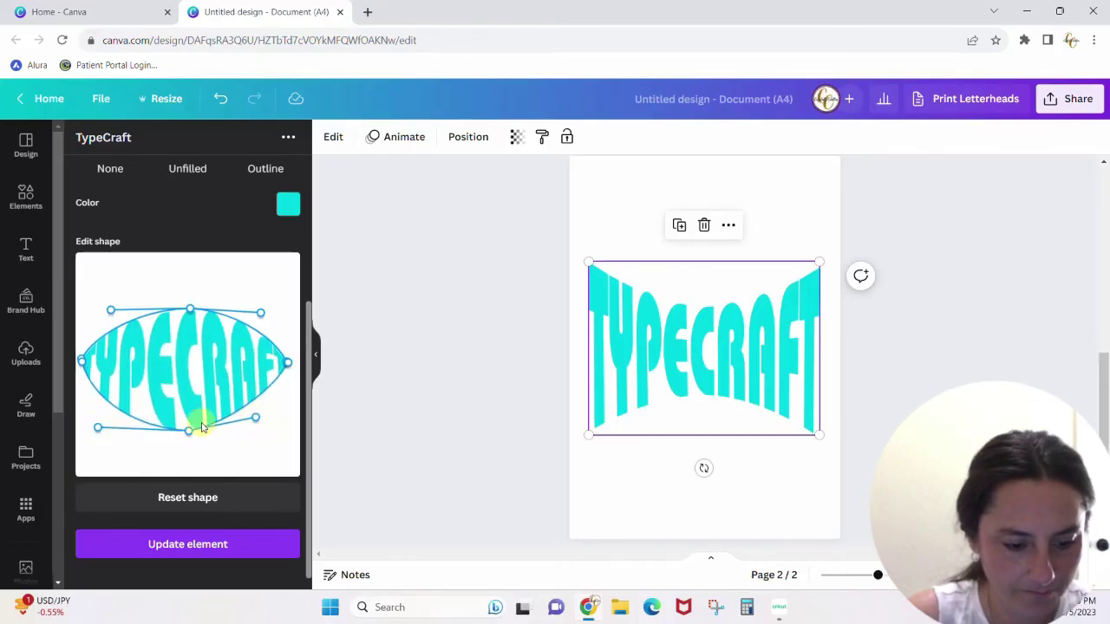
Step: Refine the lens outline by nudging its lower midpoint and drawing the four curve handles back inward to taper the ends
left_click_drag(188, 433, 187, 433)
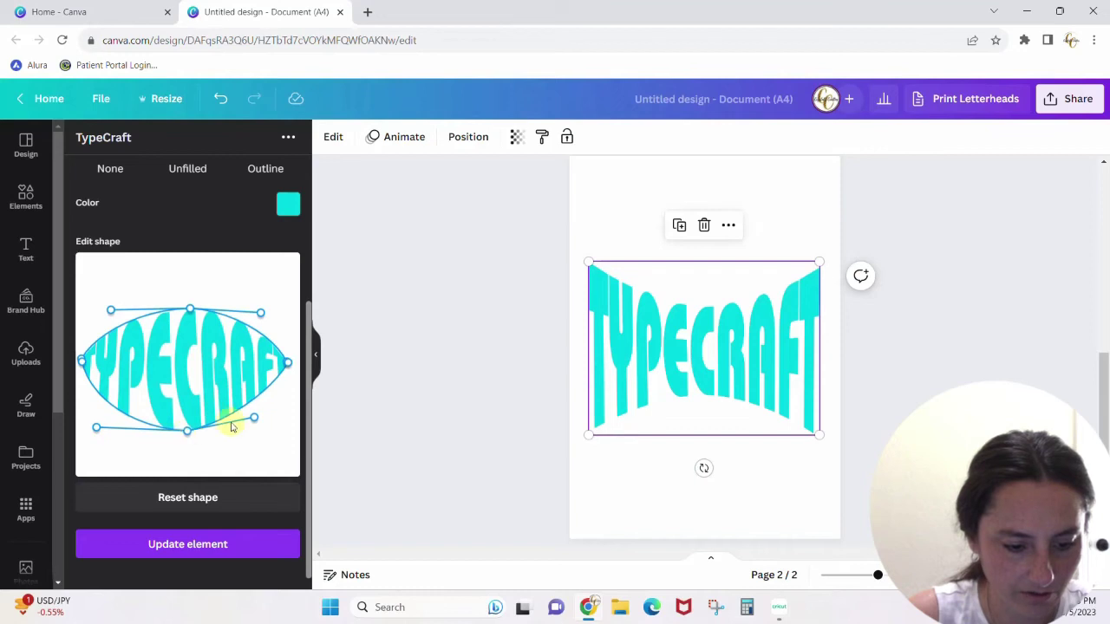
mouse_move(255, 422)
left_mouse_down()
mouse_move(267, 433)
mouse_move(249, 439)
mouse_move(248, 429)
left_mouse_up()
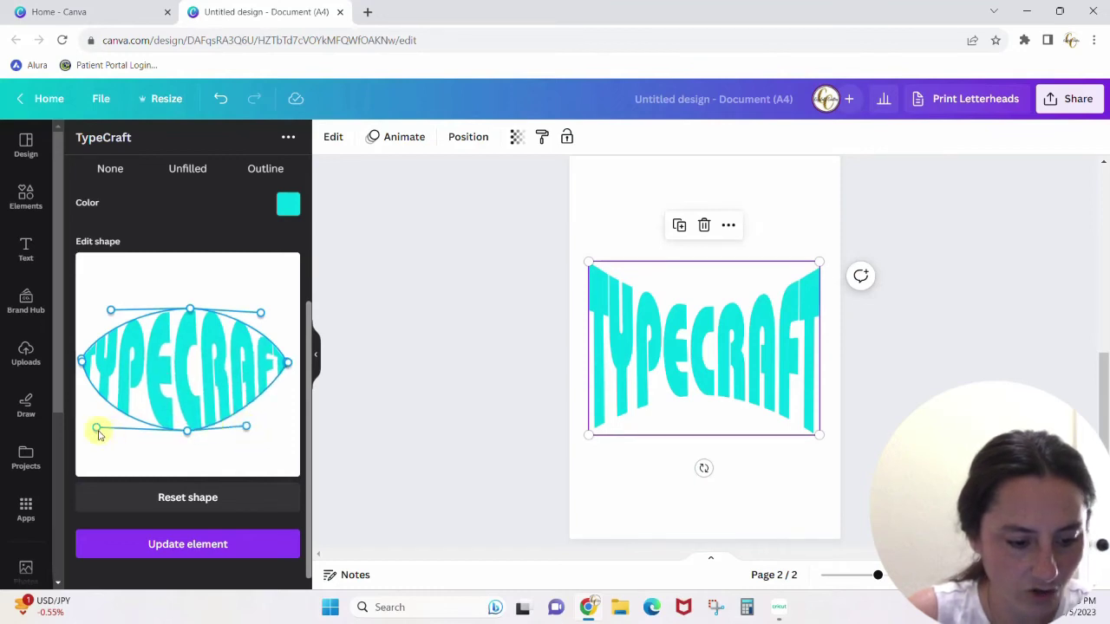
left_click_drag(99, 429, 112, 419)
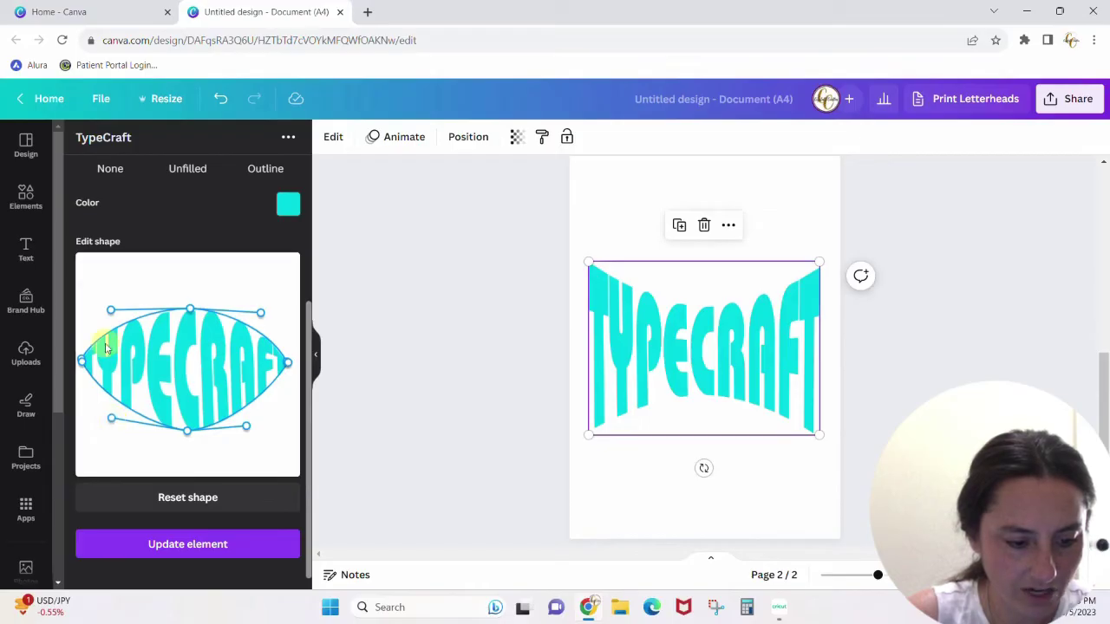
left_click_drag(112, 312, 140, 306)
left_click_drag(258, 312, 241, 310)
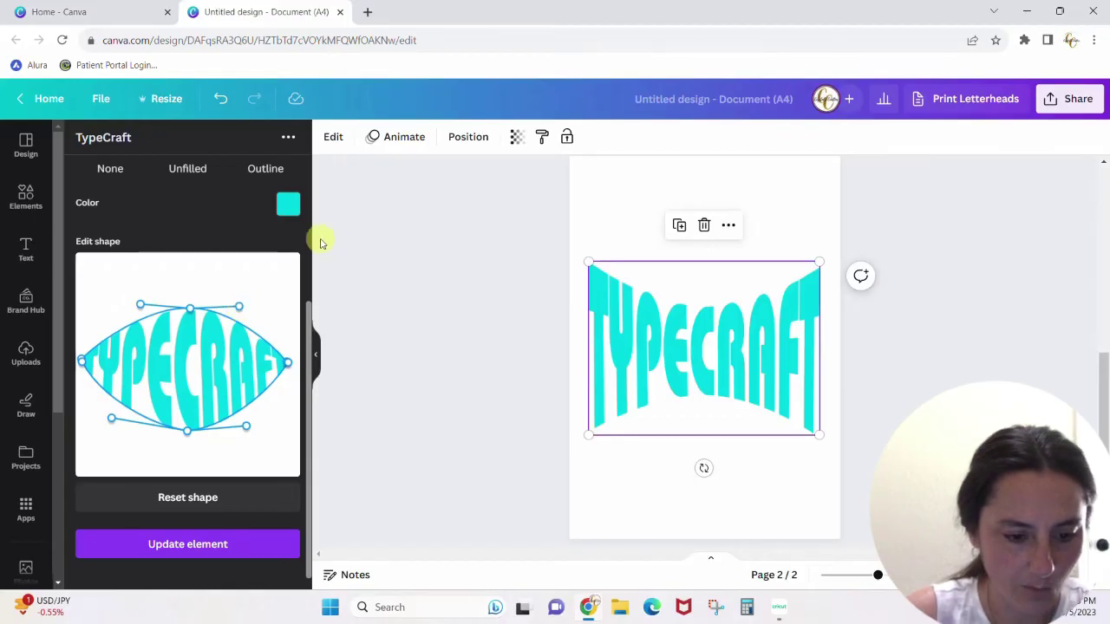
Step: Recolor the lens-shaped TYPECRAFT lettering dark brown, around #401e05
left_click(287, 203)
left_click_drag(310, 315, 310, 198)
left_click_drag(188, 307, 110, 308)
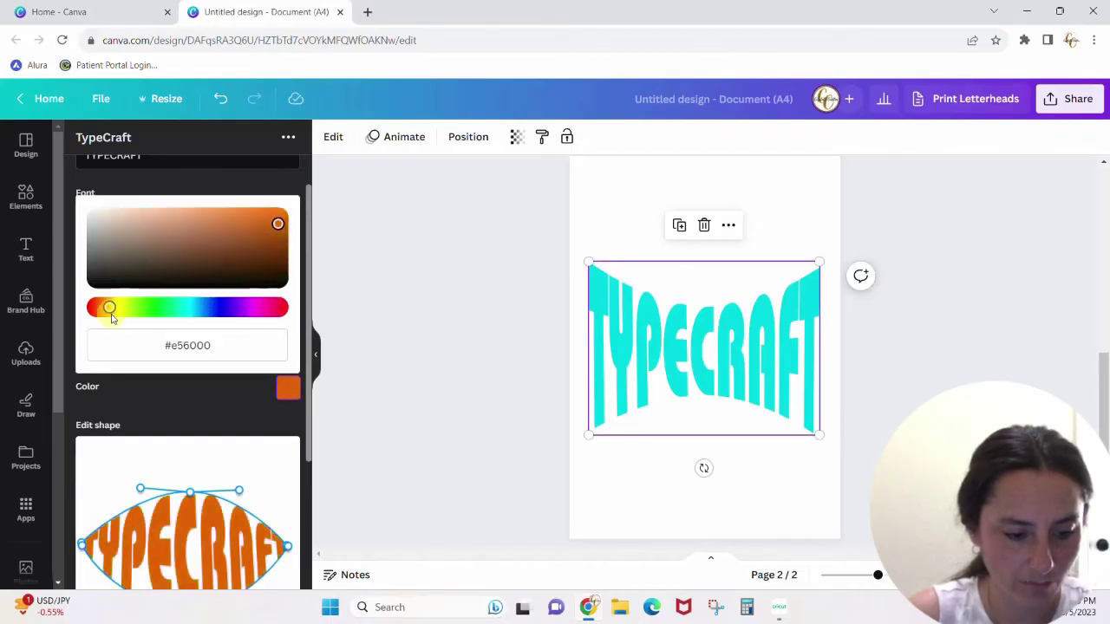
left_click_drag(211, 255, 310, 342)
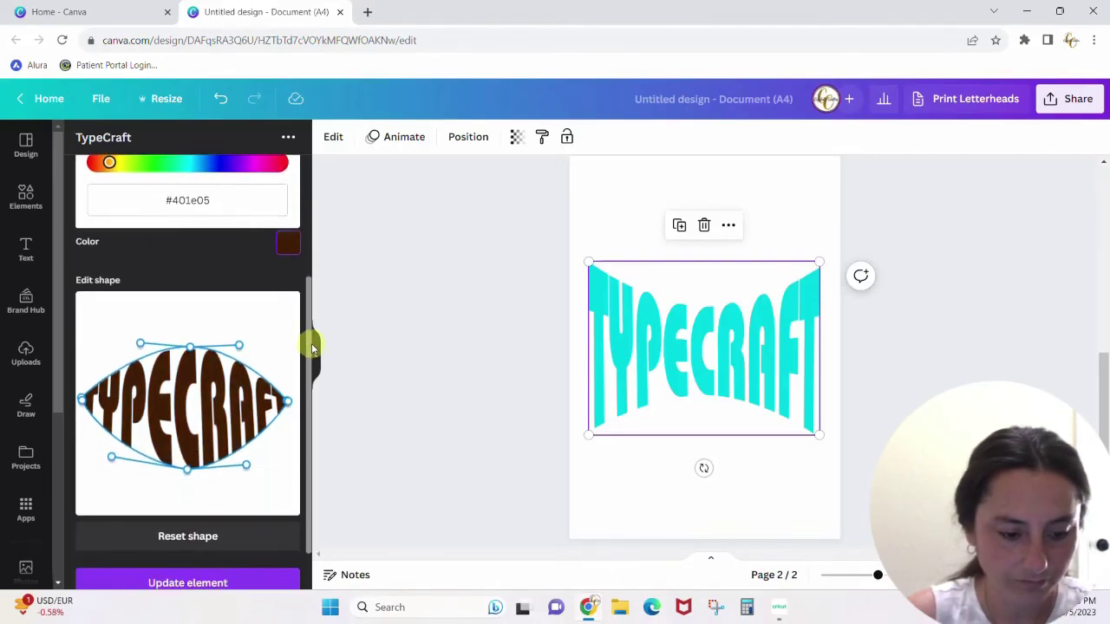
Step: Update the page's TYPECRAFT element with the brown lens design, shrink it to fit within the page, and center it horizontally
left_click(187, 583)
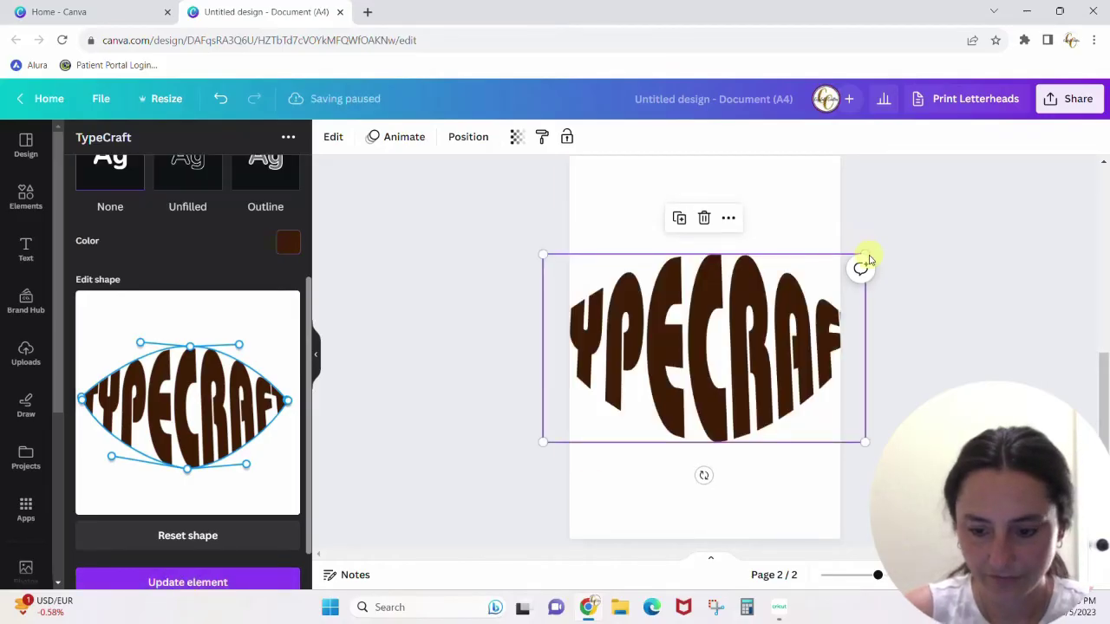
left_click_drag(865, 252, 773, 298)
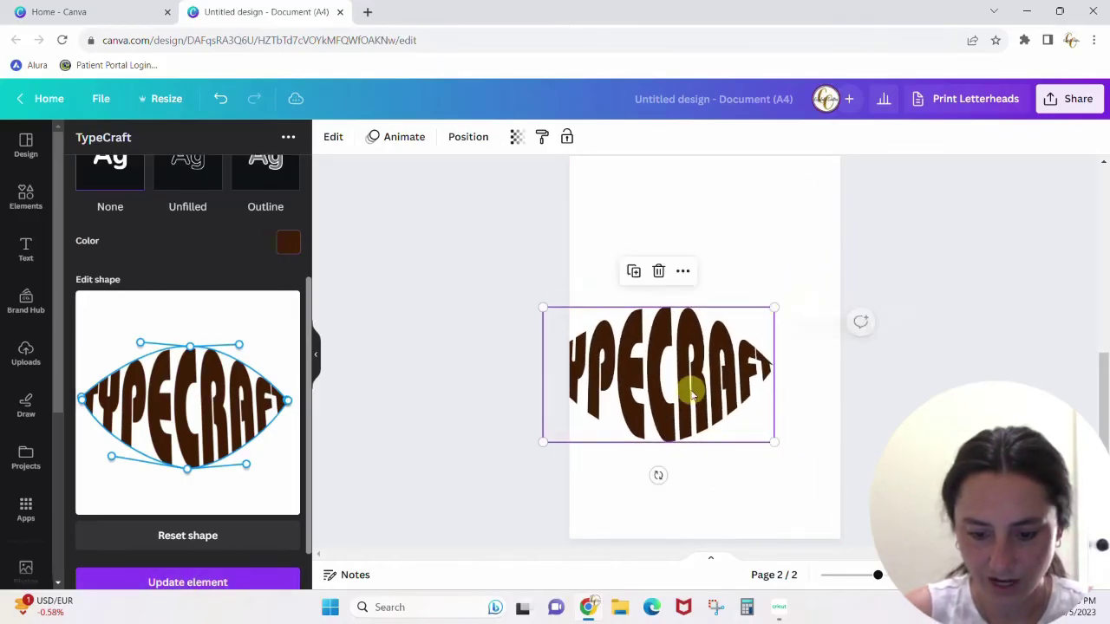
left_click_drag(691, 384, 733, 322)
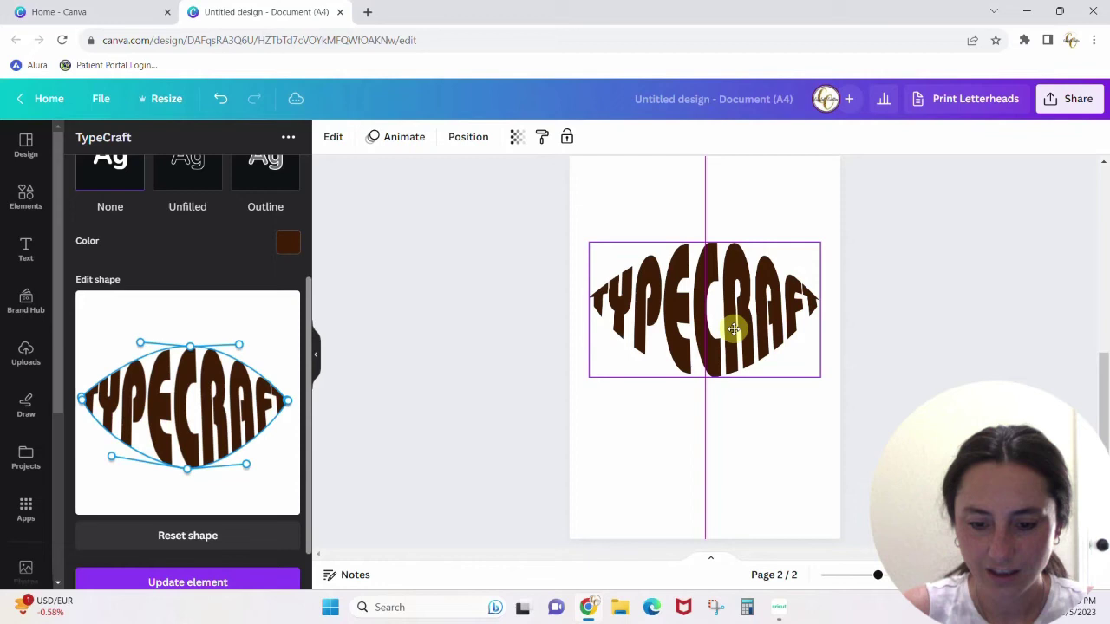
left_click(785, 473)
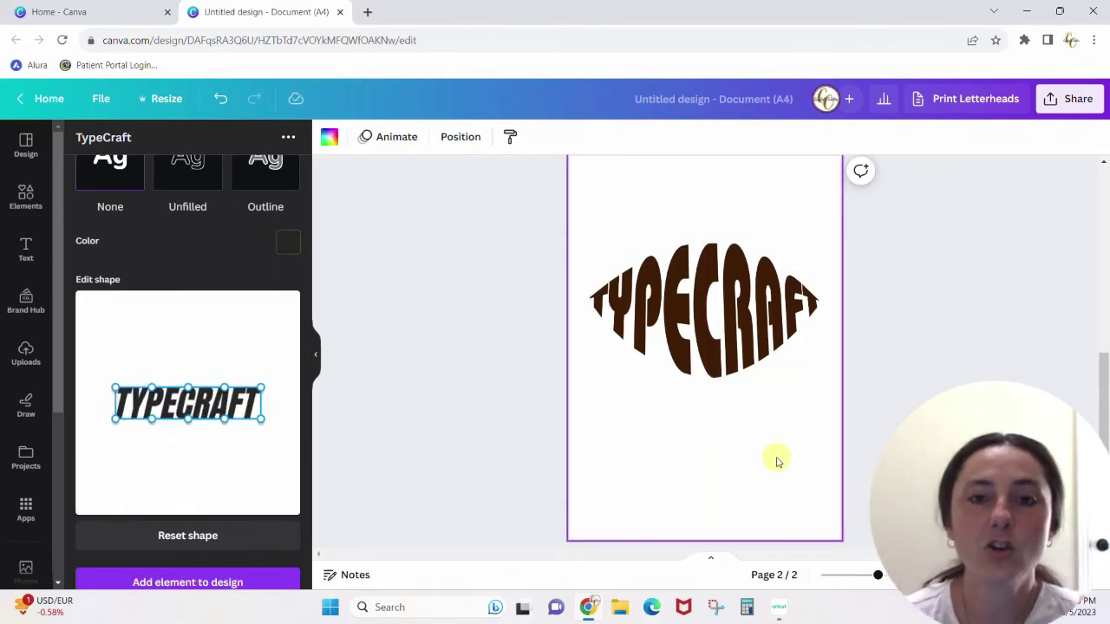